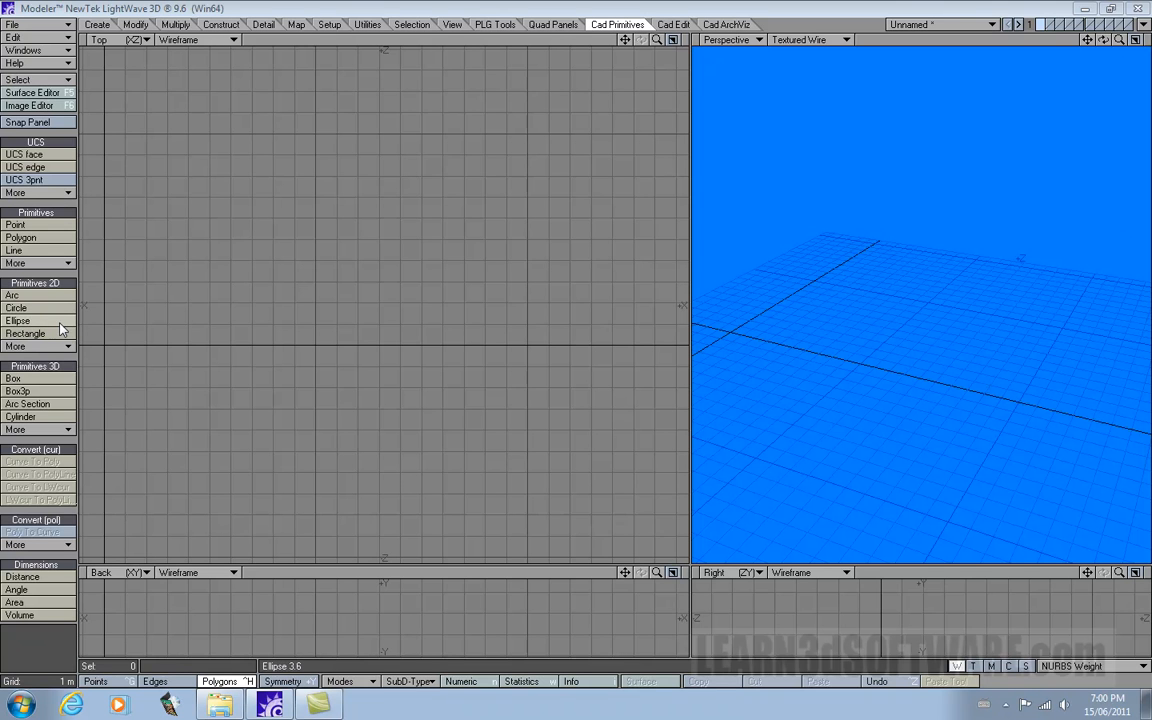
Step: Start the Ellipse tool, open its numeric settings and place them over the perspective view
left_click(48, 321)
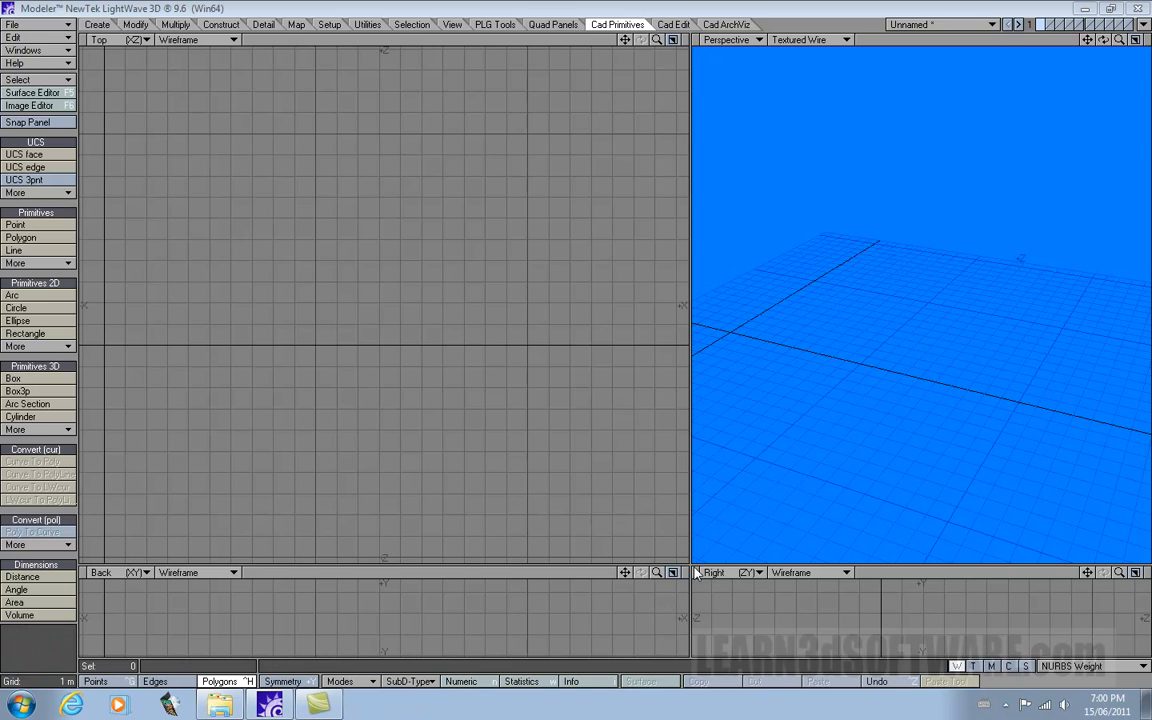
mouse_move(689, 566)
left_mouse_down()
mouse_move(688, 531)
mouse_move(684, 563)
left_mouse_up()
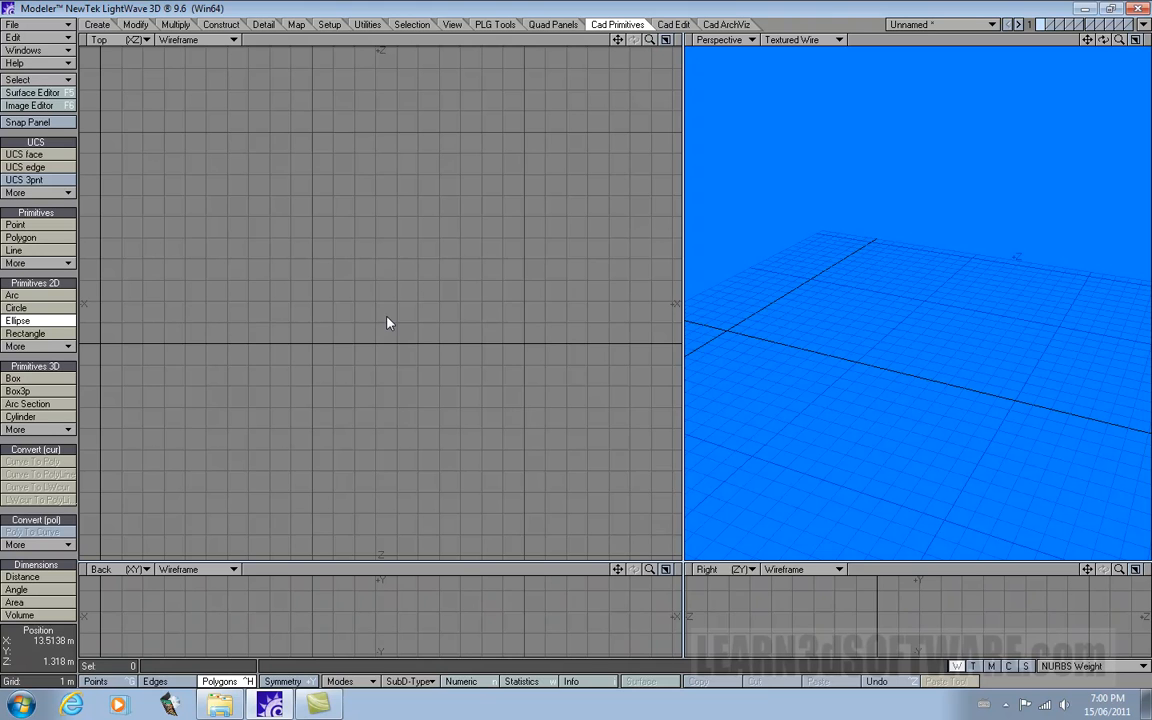
key("n")
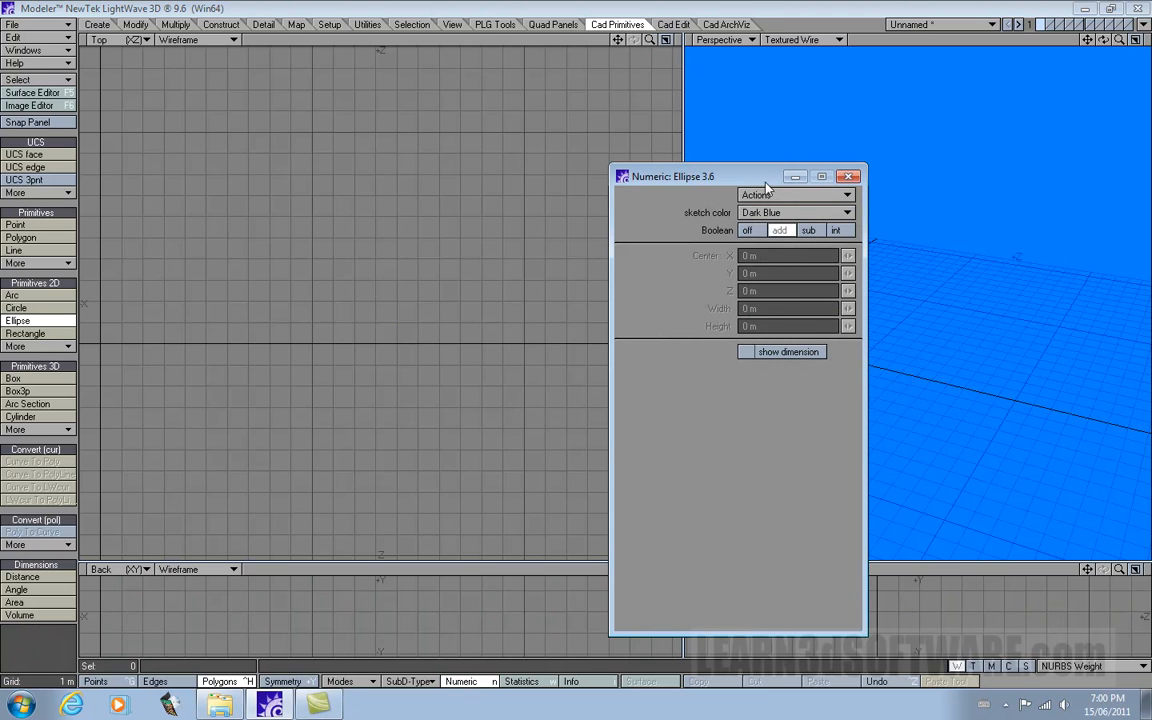
left_click_drag(766, 184, 880, 102)
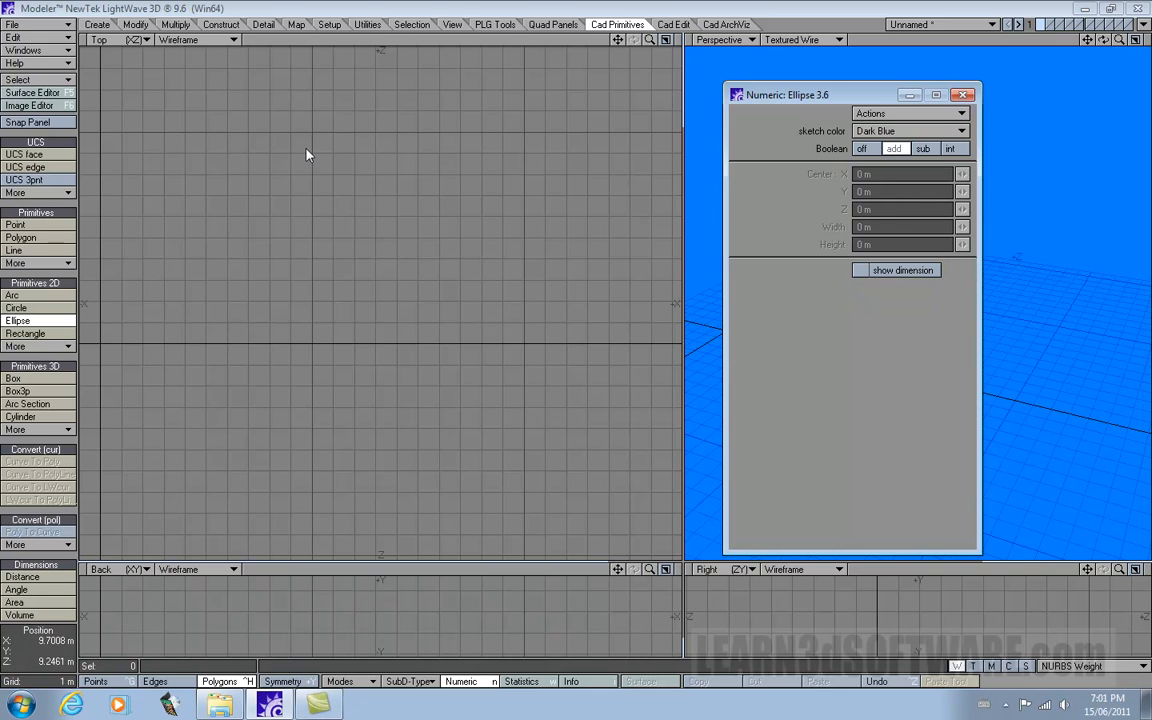
Step: Draw a tilted ellipse about 3.15 m by 2.43 m in the top view, then finish and delete it
left_click_drag(305, 148, 336, 213)
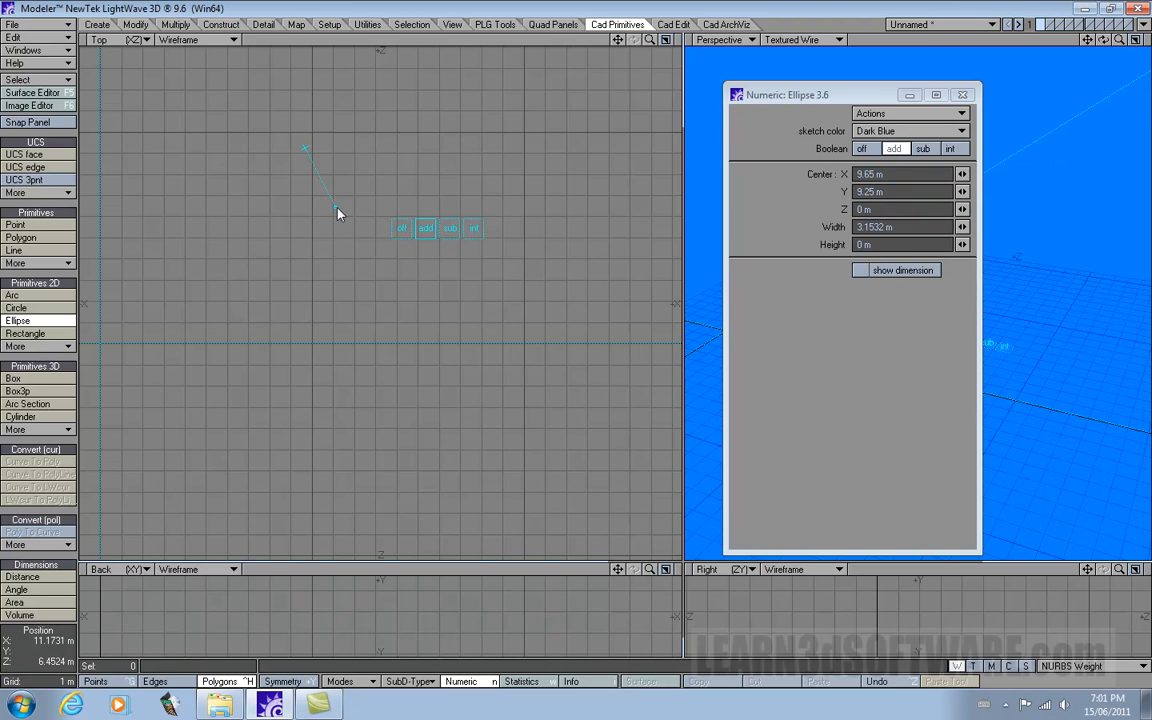
left_click_drag(338, 213, 305, 263)
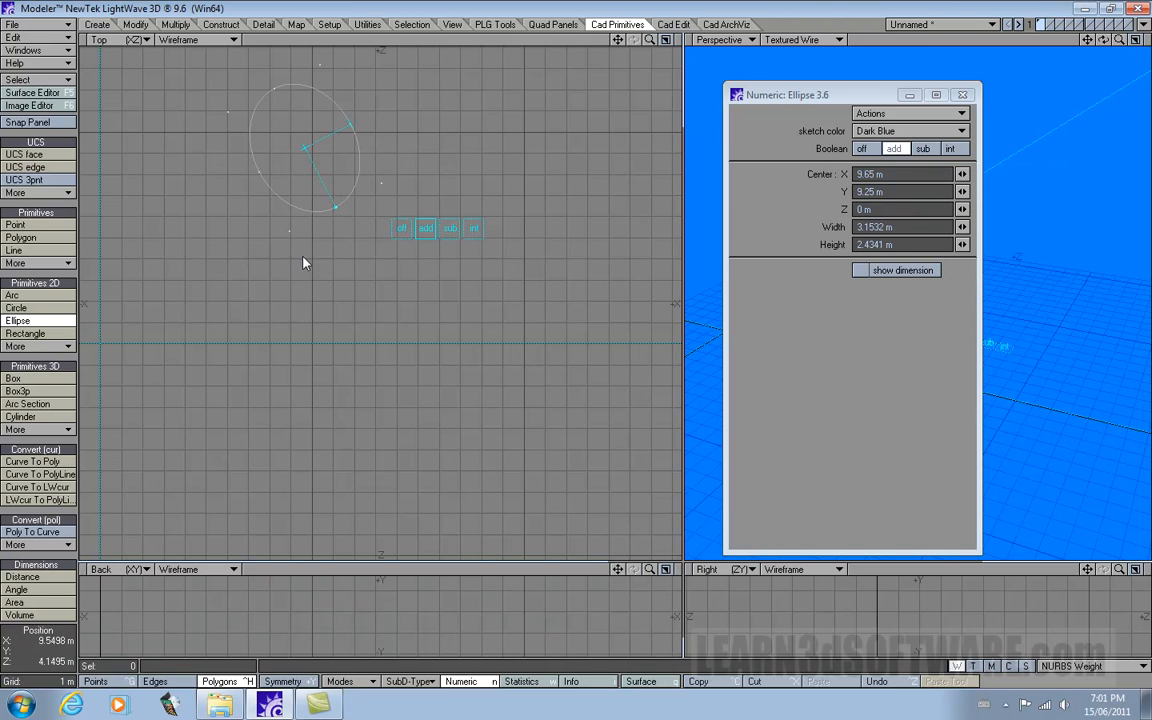
key("space")
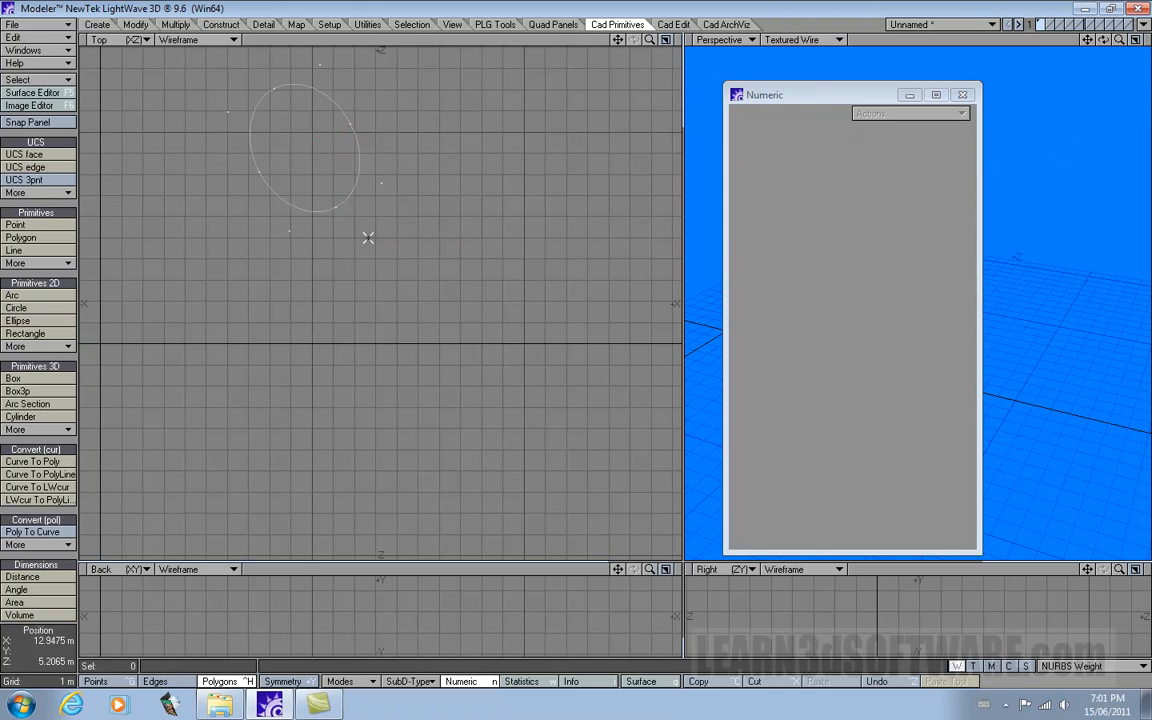
left_click(352, 146)
key("Delete")
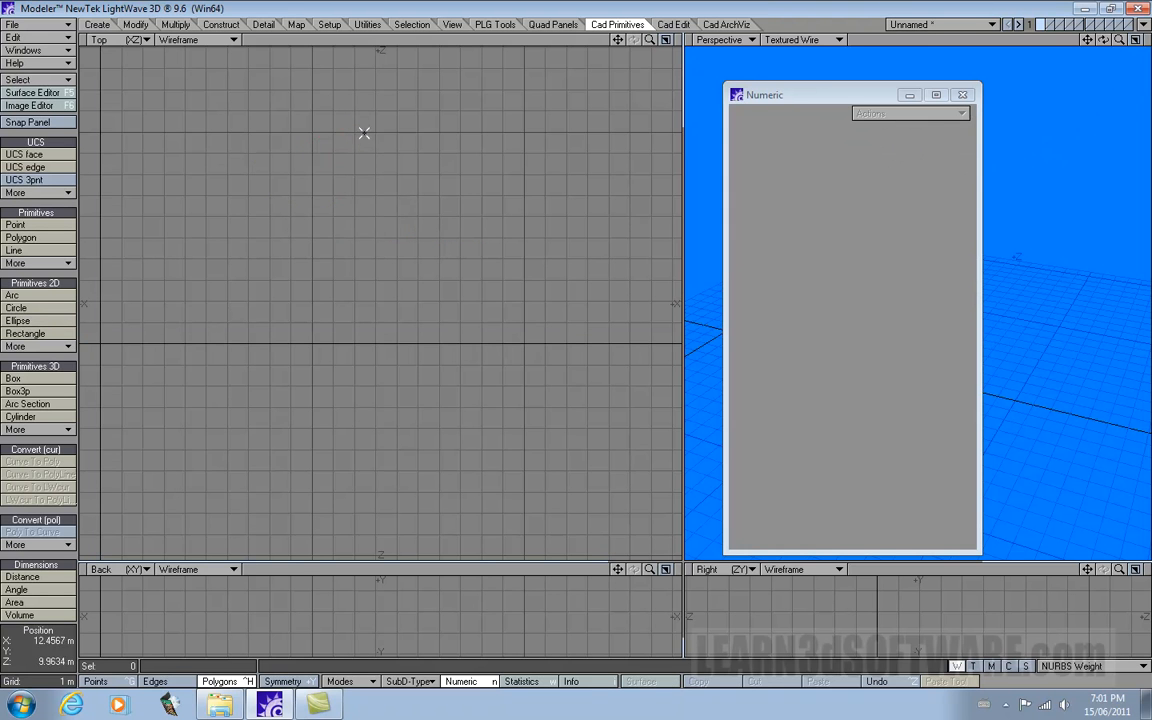
Step: Draw a new ellipse centred at about X 10 m, Y 6.05 m, reshape it to about 2.75 m by 4.7 m, and undo it
left_click(17, 320)
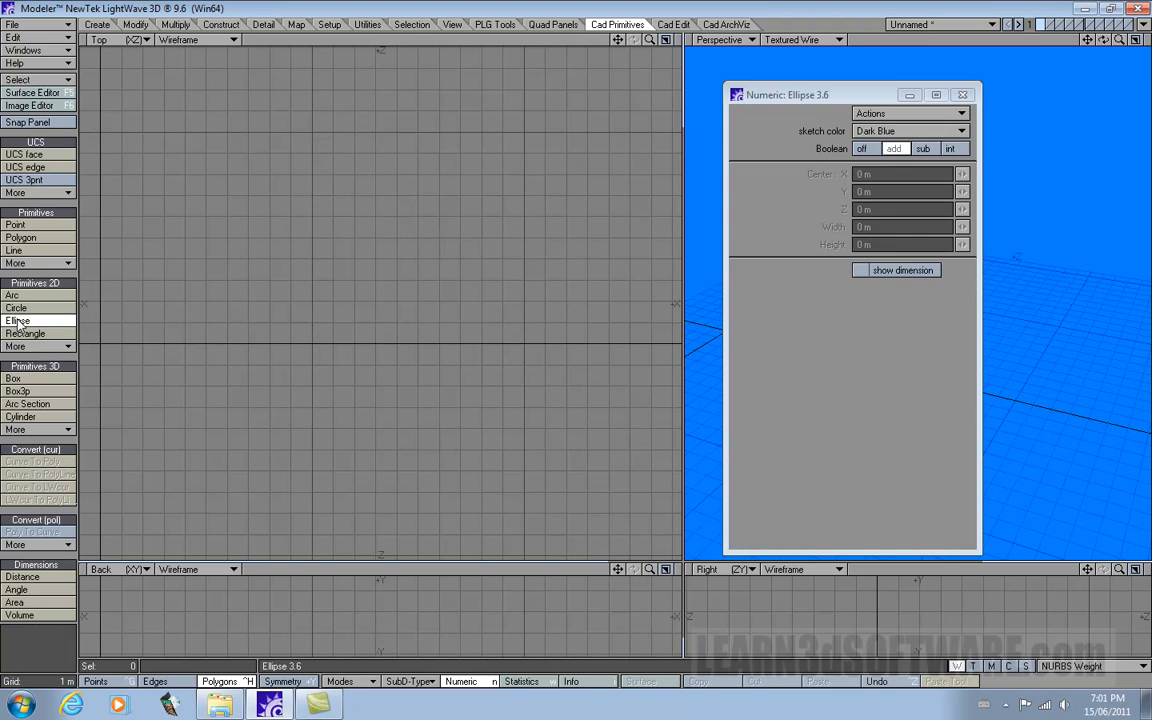
left_click(313, 222)
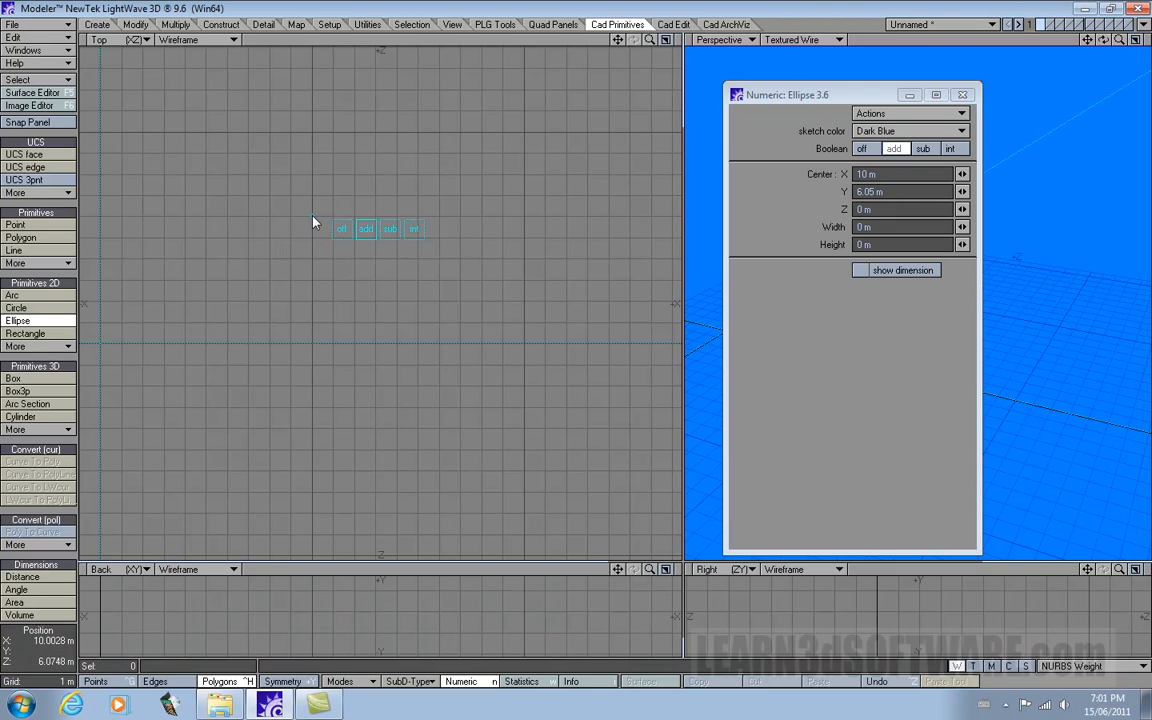
left_click_drag(366, 220, 370, 322)
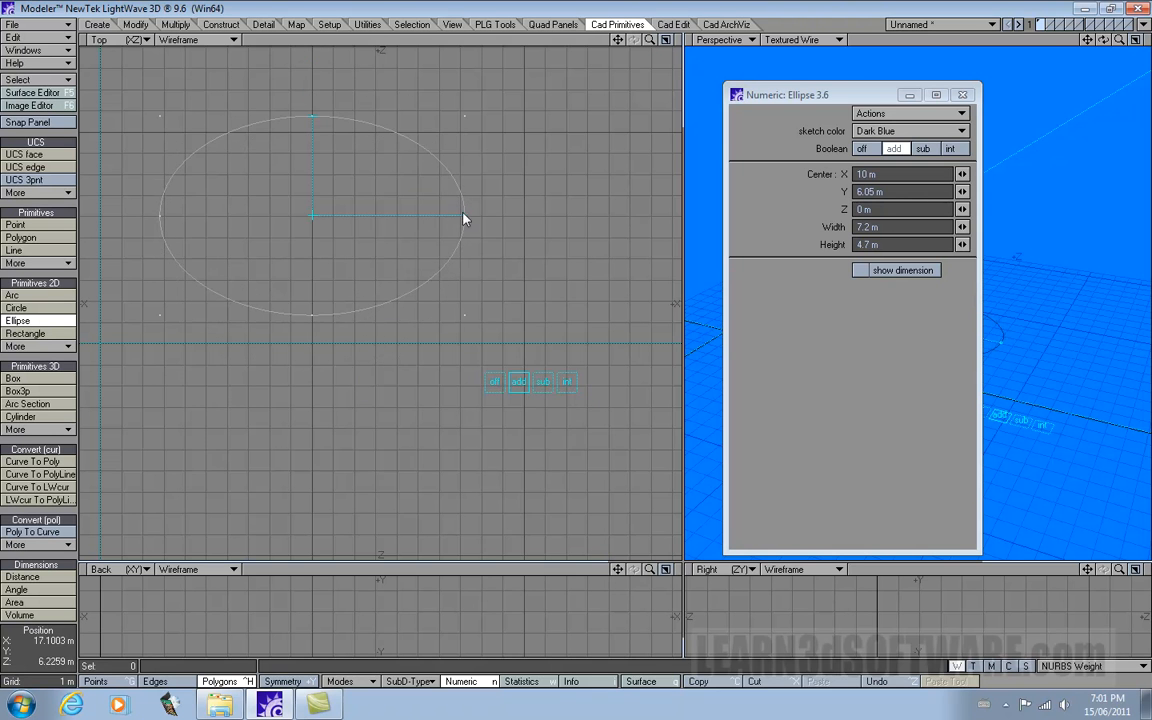
left_click_drag(464, 219, 310, 280)
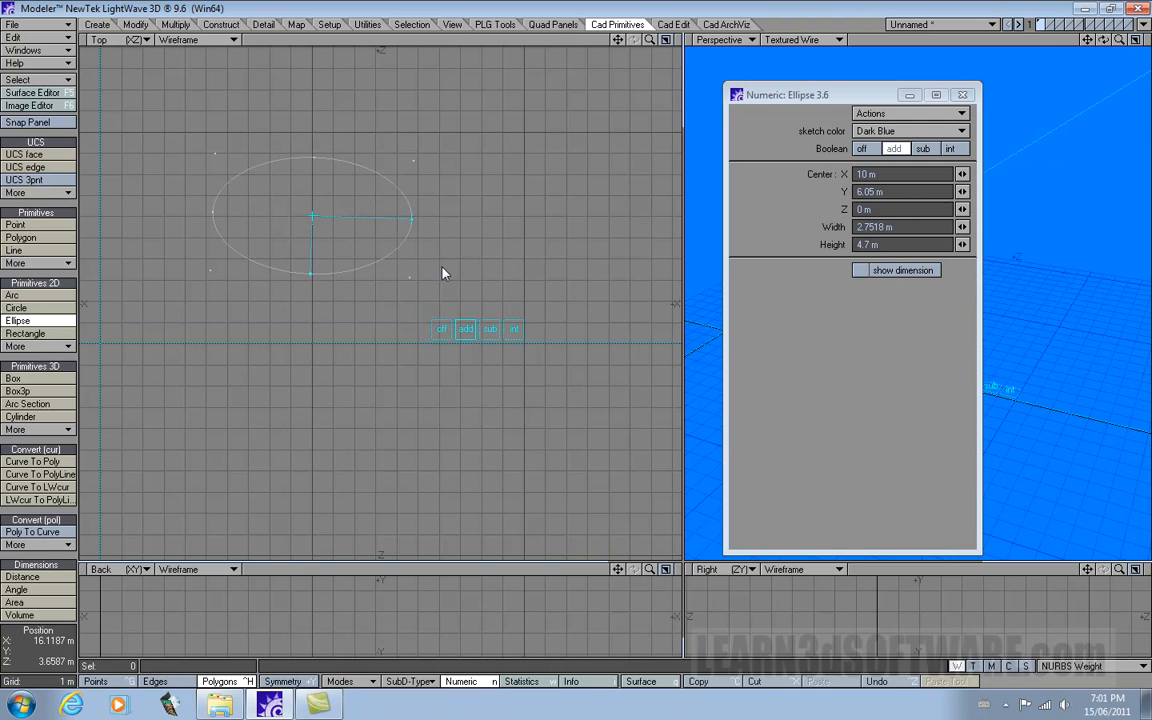
key("space")
key("u")
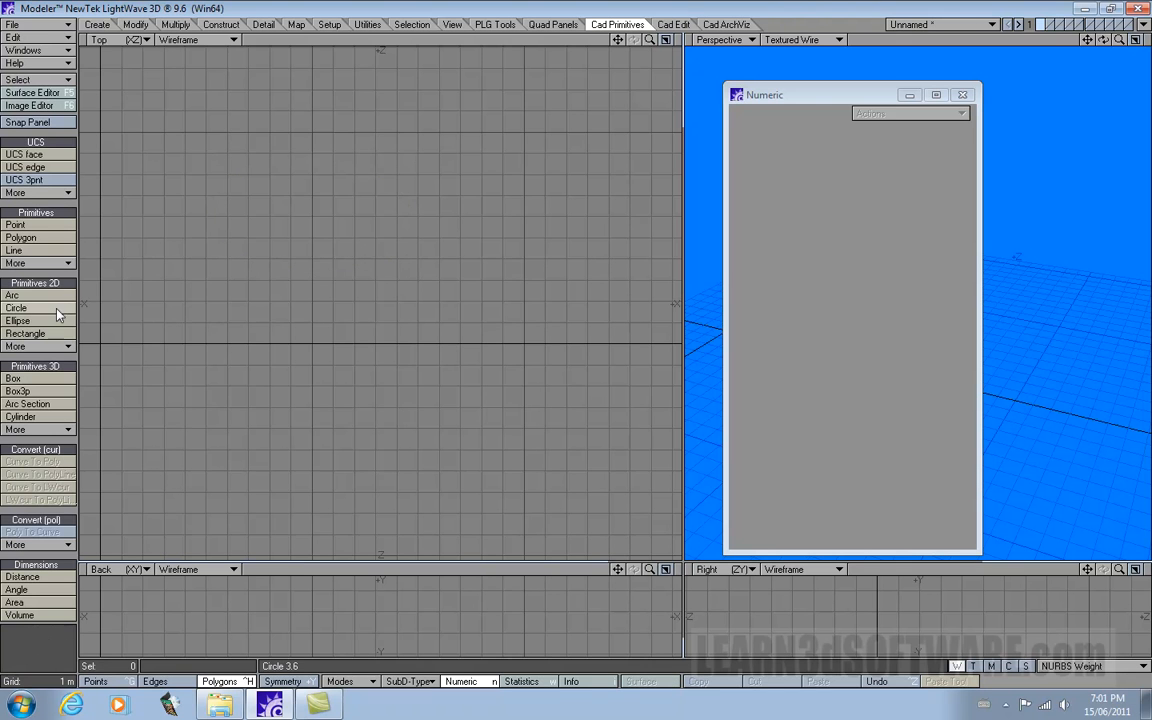
Step: Draw an upright ellipse in the top view, centred at about X 10 m, Y 8.8 m, width about 6.1 m and height about 3.9 m
left_click(50, 308)
left_click(35, 321)
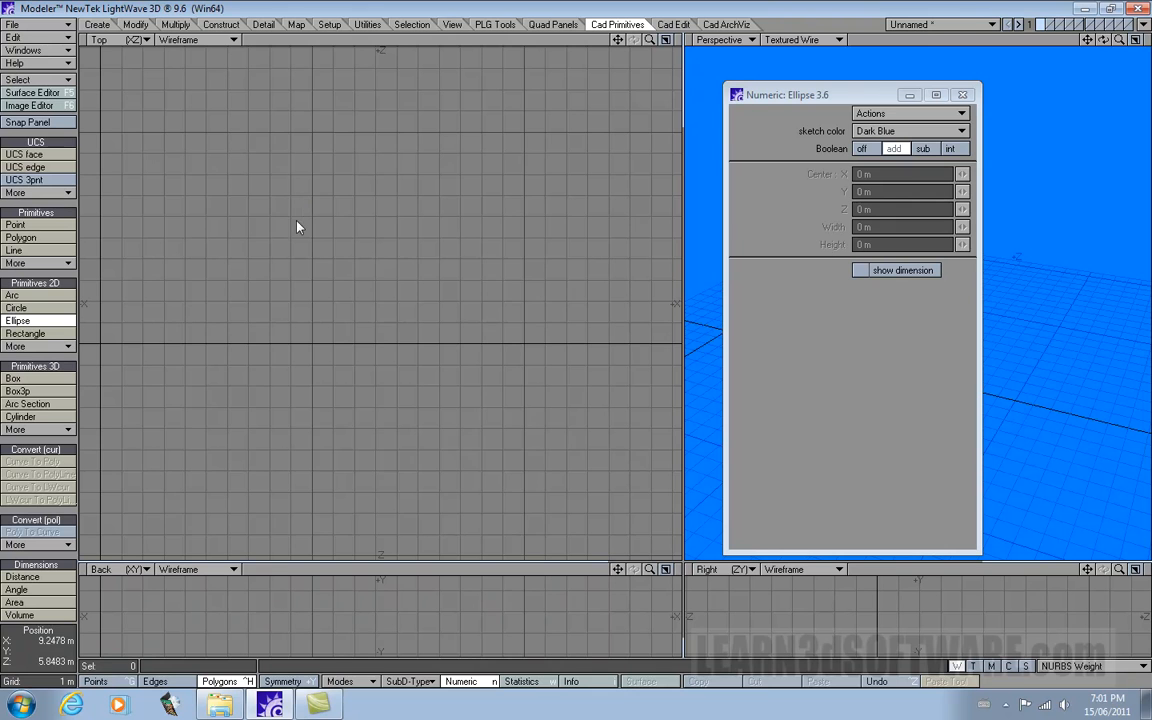
left_click(313, 165)
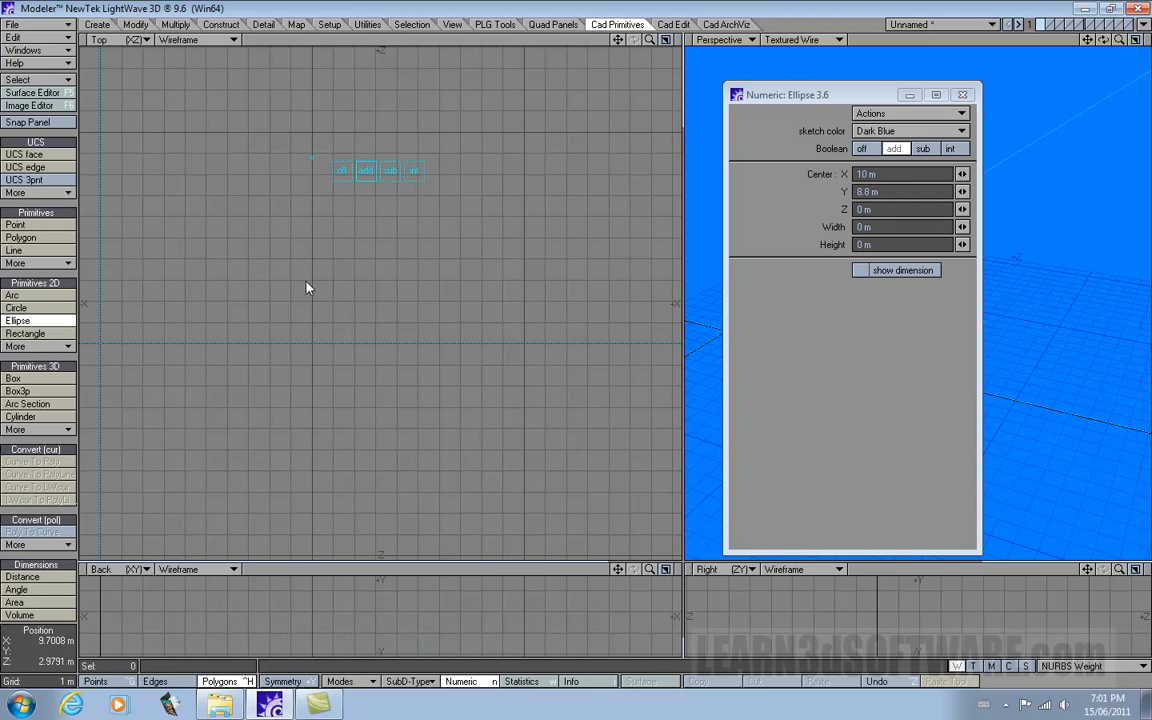
left_click_drag(314, 288, 315, 294)
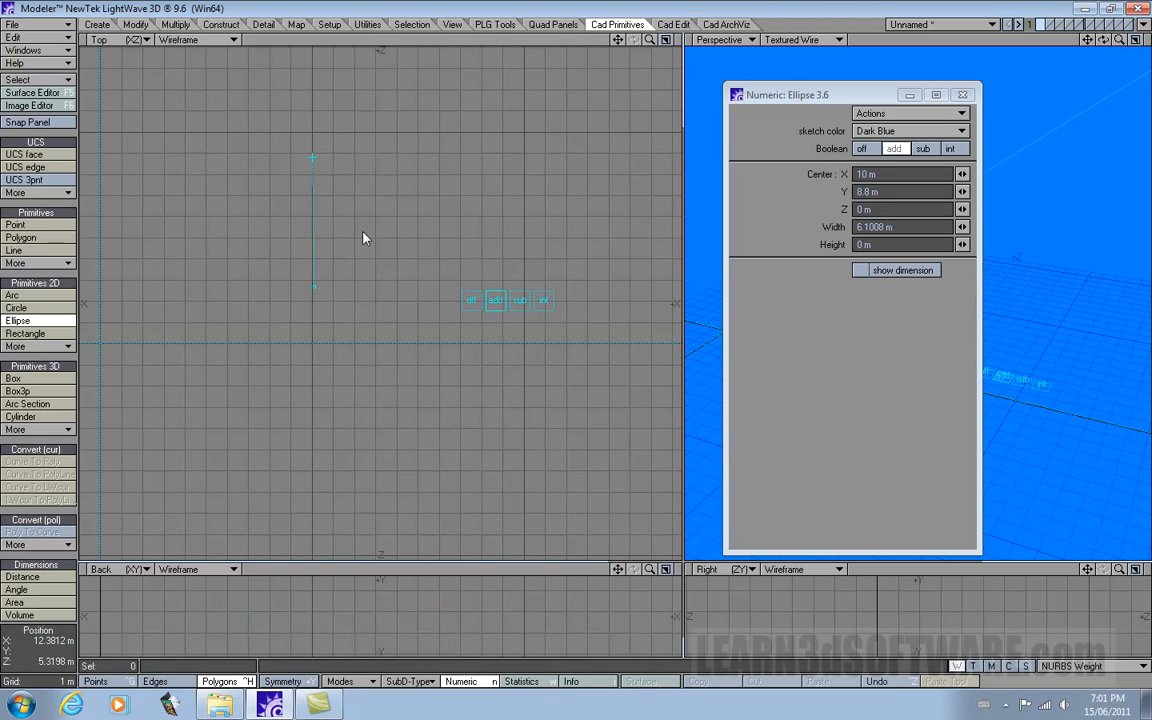
mouse_move(367, 218)
left_mouse_down()
mouse_move(418, 217)
mouse_move(395, 217)
left_mouse_up()
left_click_drag(618, 40, 640, 157)
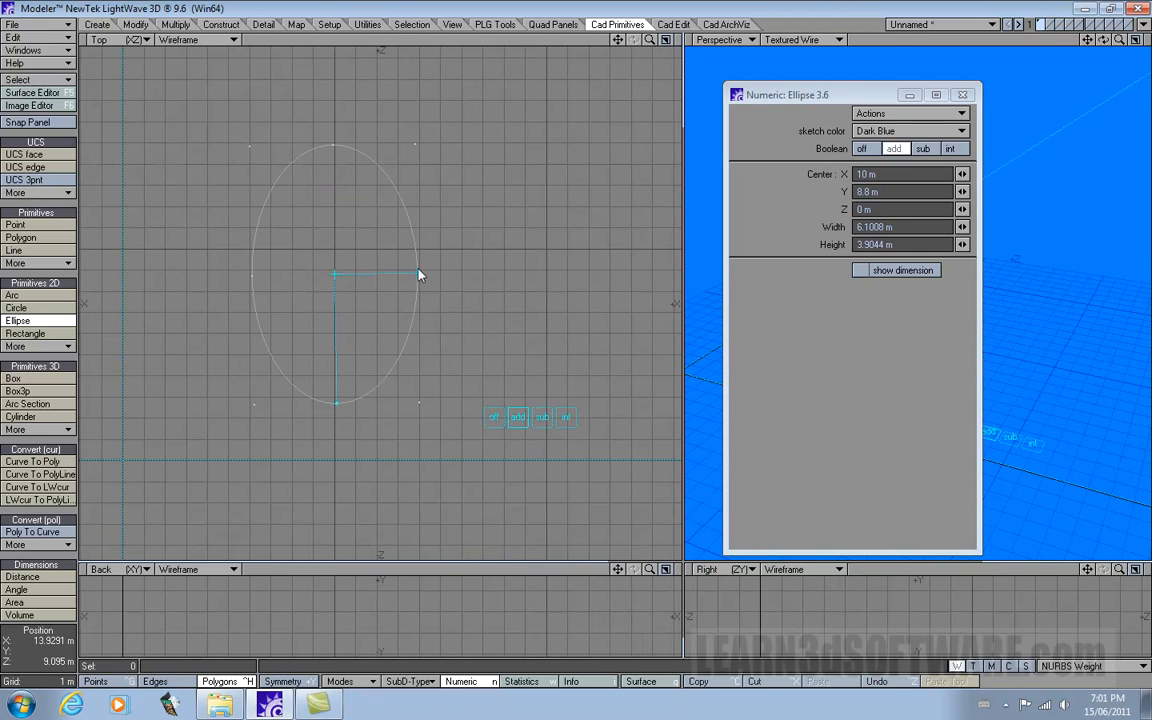
Step: Resize the ellipse's height to about 4.35 m and move its centre to about X 9.6 m, Y 10 m
left_click_drag(419, 275, 388, 331)
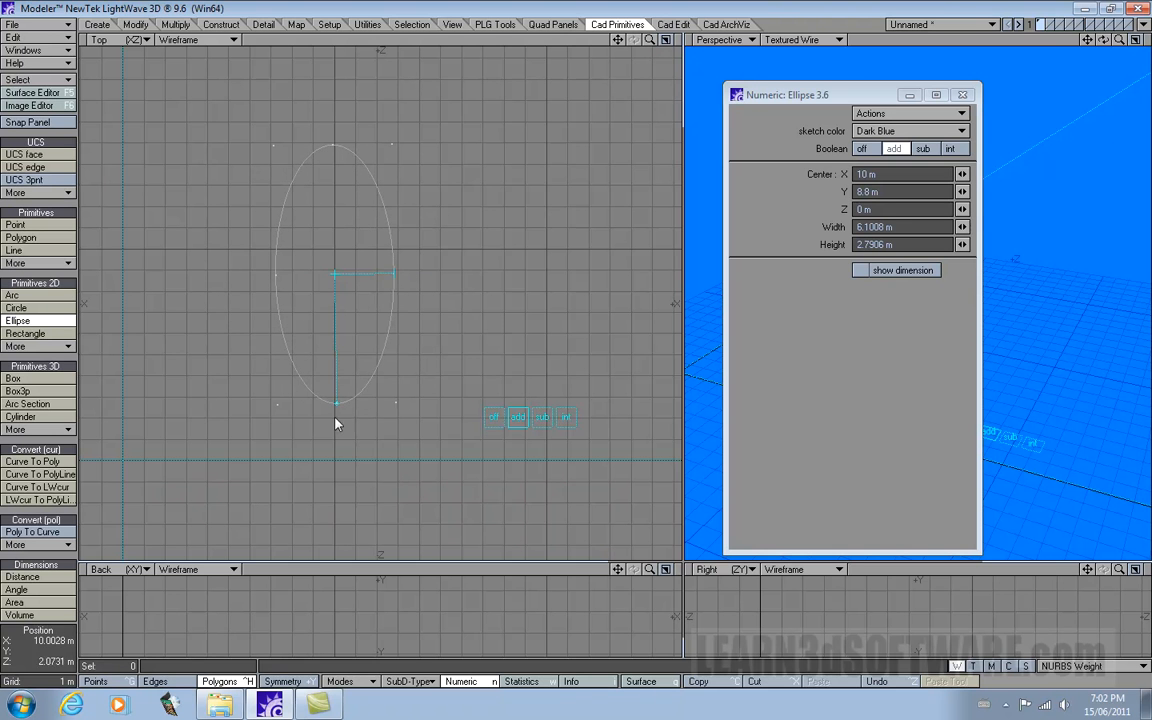
left_click_drag(395, 281, 427, 286)
mouse_move(337, 279)
left_mouse_down()
mouse_move(342, 234)
mouse_move(337, 278)
mouse_move(358, 249)
mouse_move(405, 270)
mouse_move(349, 264)
mouse_move(380, 265)
mouse_move(339, 249)
mouse_move(333, 268)
left_mouse_up()
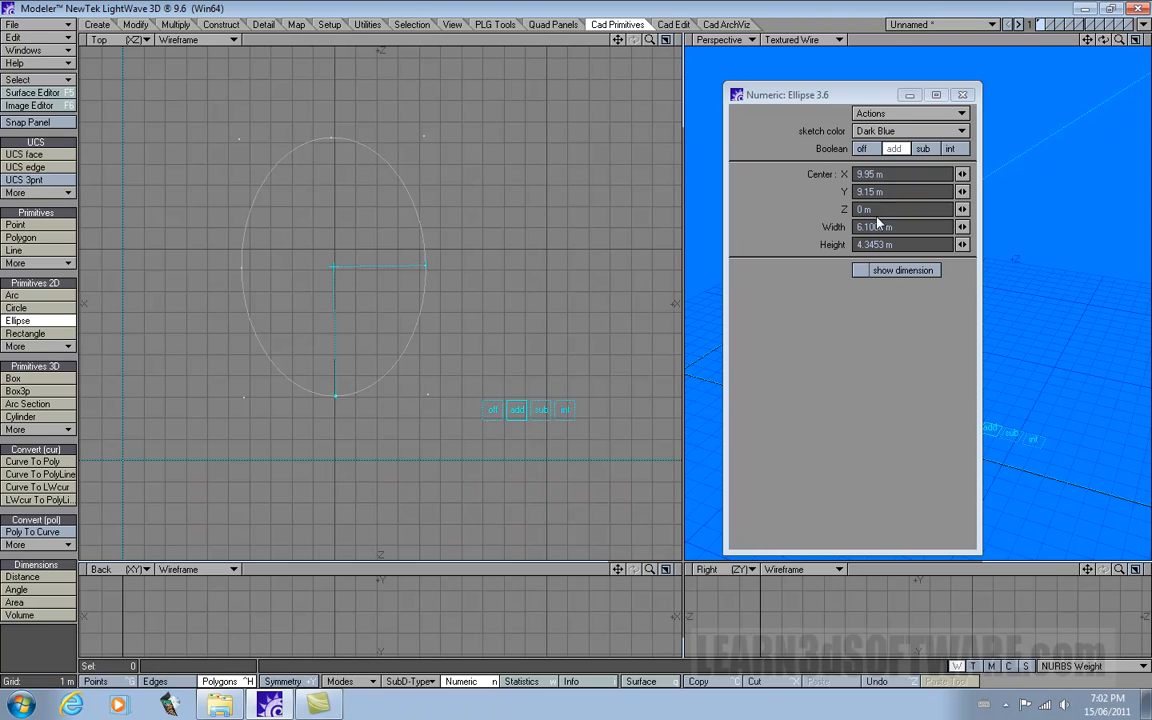
left_click_drag(342, 275, 425, 255)
mouse_move(962, 174)
left_mouse_down()
mouse_move(1125, 174)
mouse_move(970, 174)
left_mouse_up()
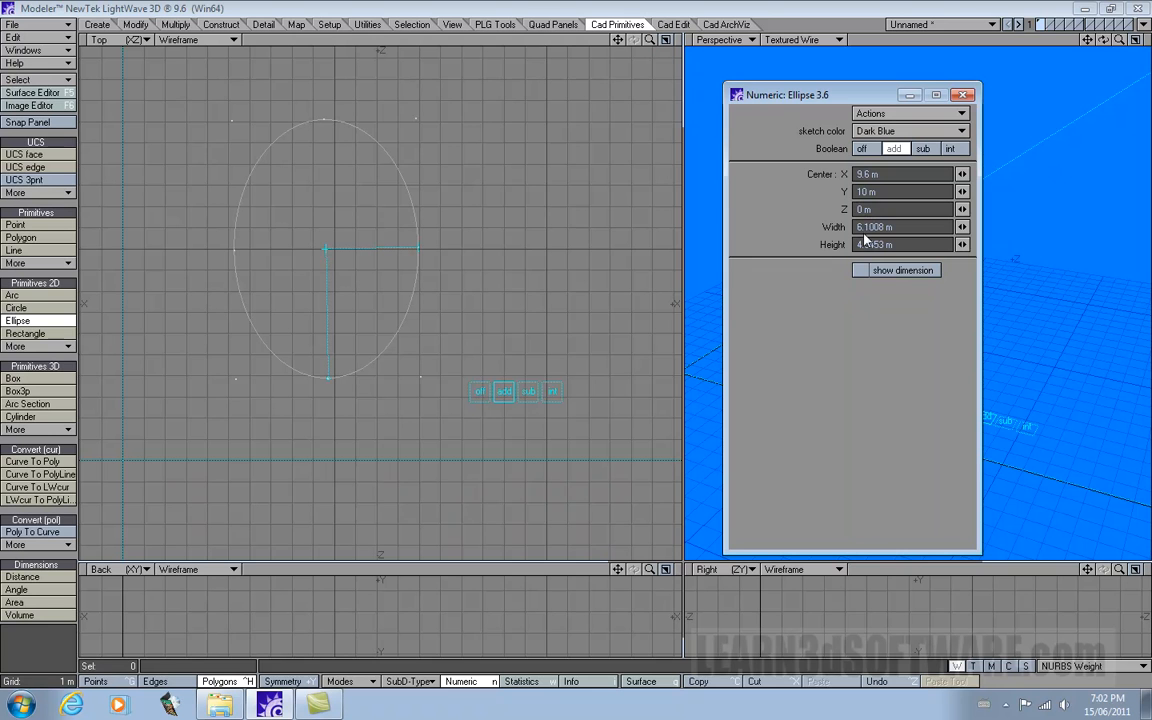
Step: Adjust the ellipse's two radii to a width of about 6.55 m and a height of about 4.95 m
left_click_drag(962, 227, 943, 227)
left_click_drag(962, 227, 970, 245)
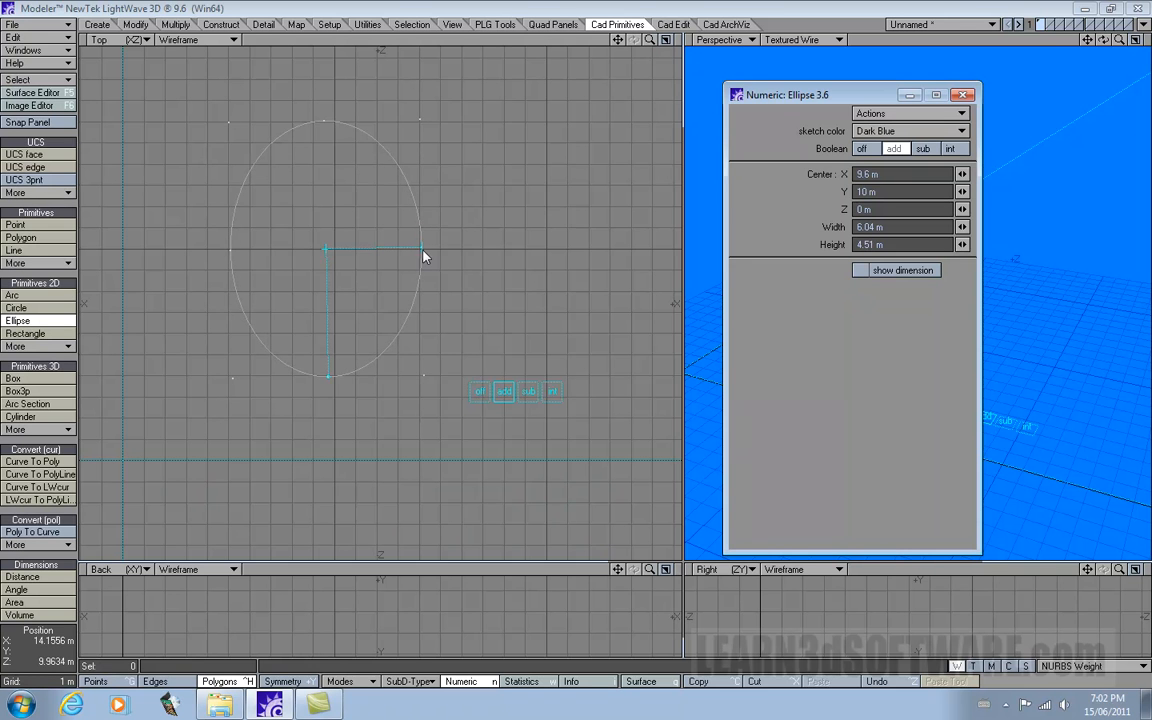
mouse_move(424, 252)
left_mouse_down()
mouse_move(463, 249)
mouse_move(420, 258)
mouse_move(432, 257)
left_mouse_up()
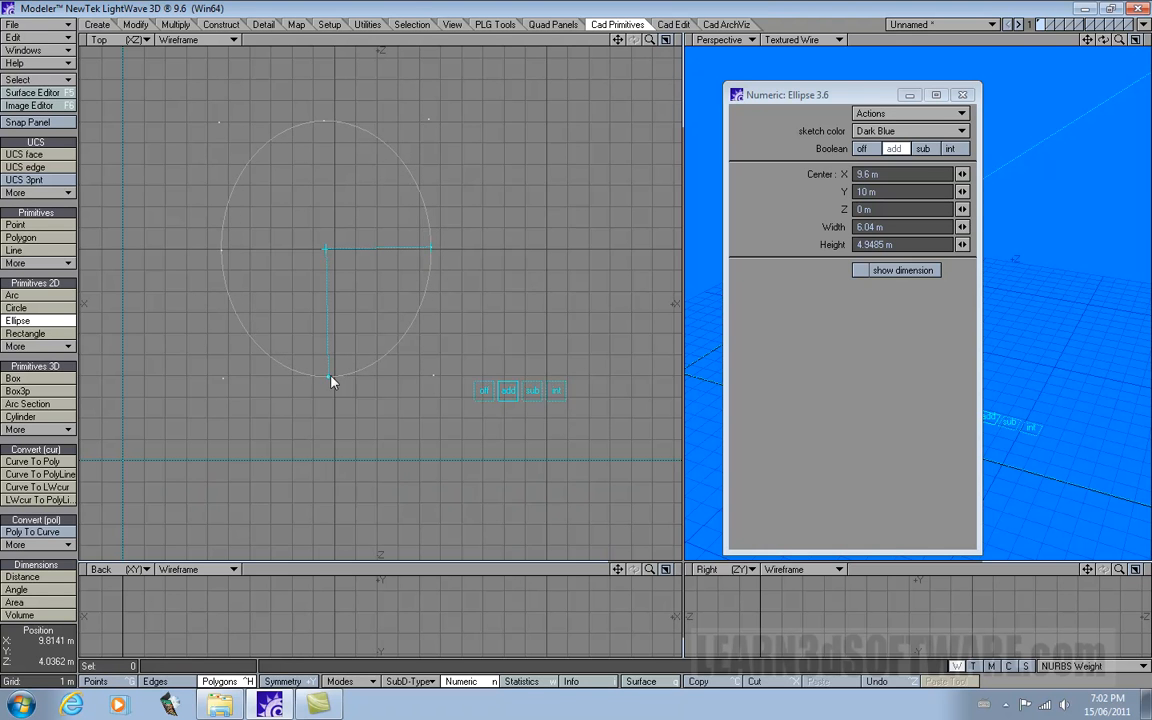
mouse_move(333, 382)
left_mouse_down()
mouse_move(363, 370)
mouse_move(324, 378)
mouse_move(309, 419)
mouse_move(313, 360)
mouse_move(305, 407)
mouse_move(332, 442)
mouse_move(337, 370)
mouse_move(331, 421)
mouse_move(417, 401)
mouse_move(465, 368)
mouse_move(503, 277)
mouse_move(329, 394)
left_mouse_up()
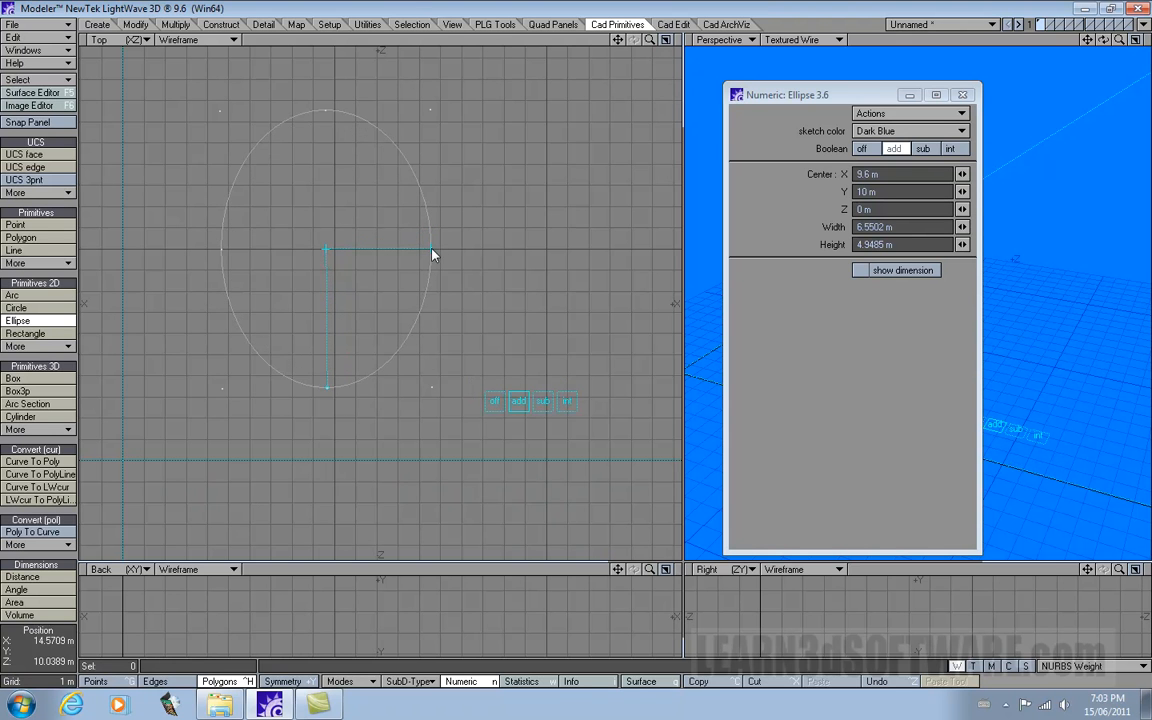
Step: Enlarge the ellipse to a width of about 7.4 m and a height of about 6.4 m, tilt it slightly and finalize it
left_click_drag(432, 255, 465, 265)
mouse_move(465, 249)
left_mouse_down()
mouse_move(447, 249)
mouse_move(476, 249)
mouse_move(414, 249)
mouse_move(461, 249)
left_mouse_up()
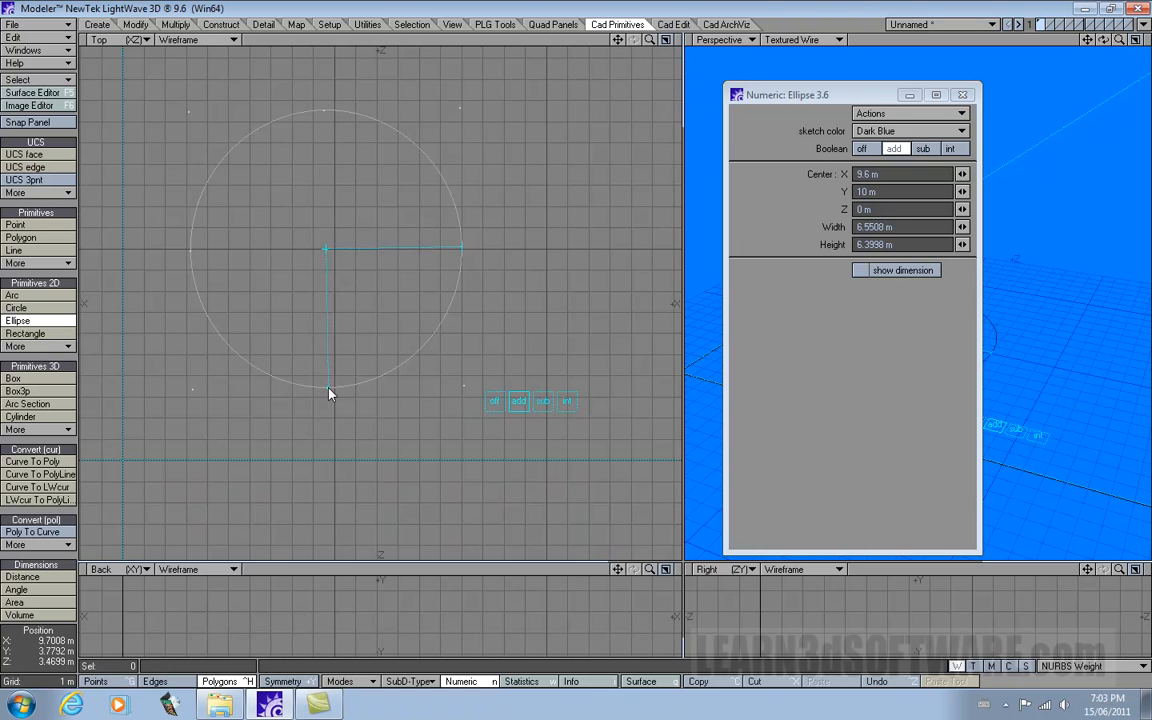
left_click_drag(328, 389, 366, 424)
left_click_drag(305, 330, 327, 410)
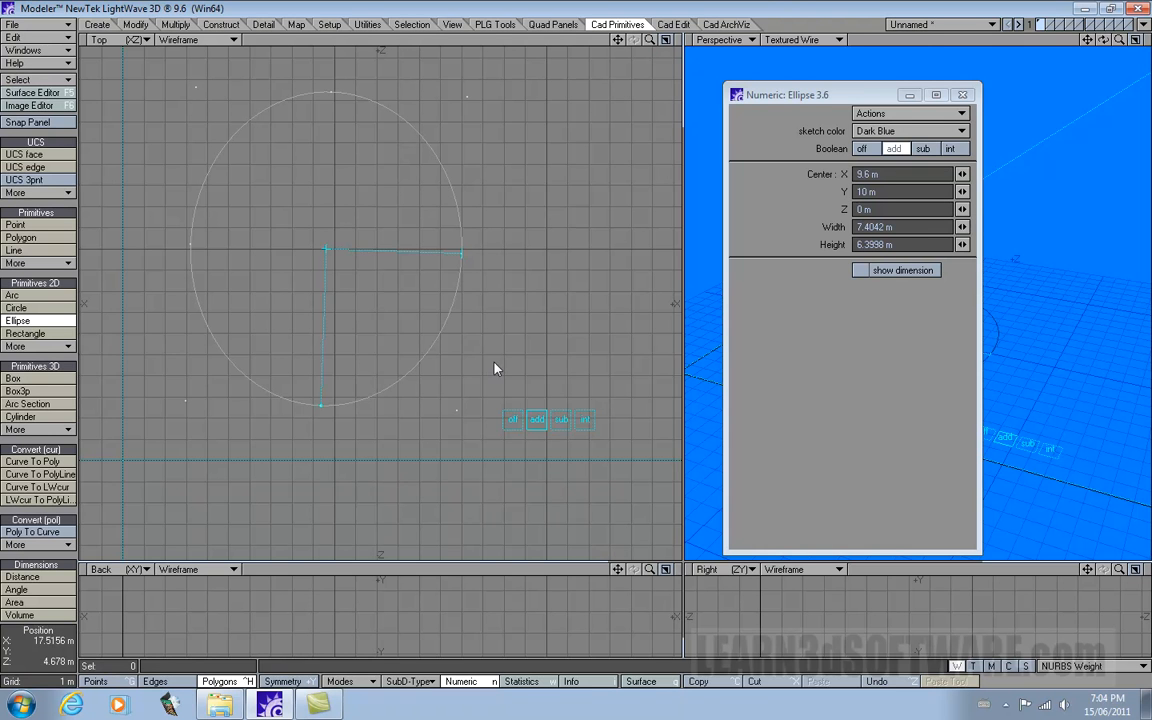
key("Return")
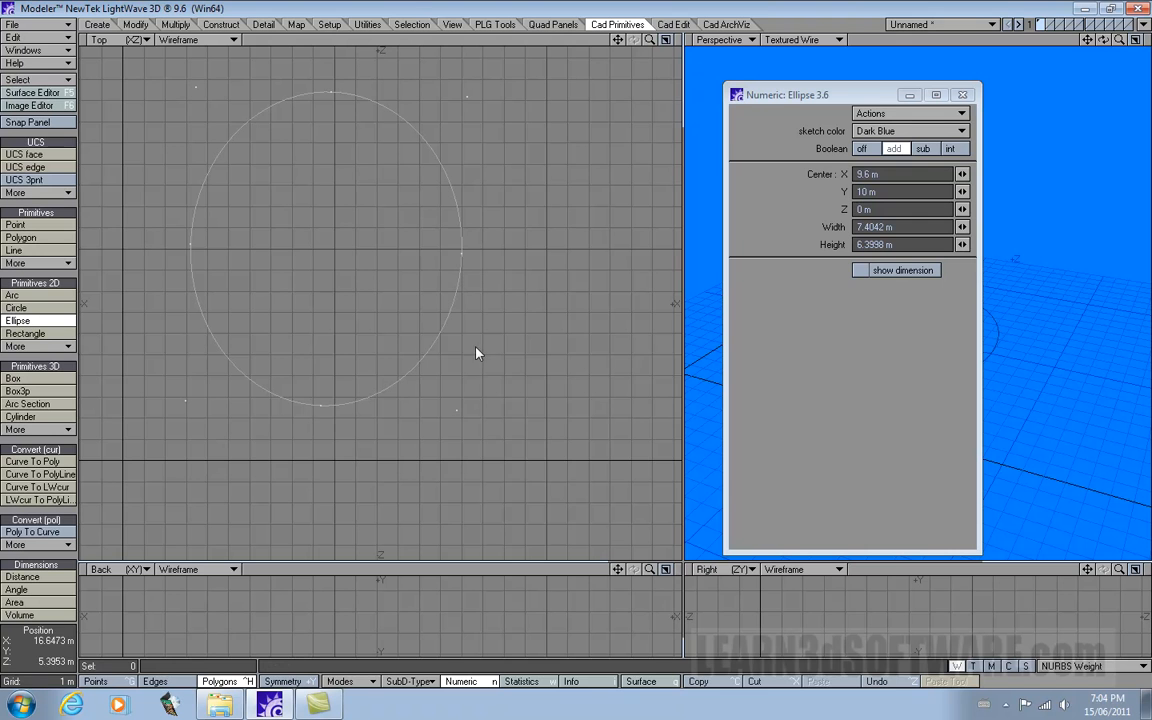
Step: Add a tilted second ellipse overlapping the first, centred at about X 16.95 m, Y 6.4 m, width about 4.87 m and height about 4.04 m
left_click_drag(487, 334, 566, 352)
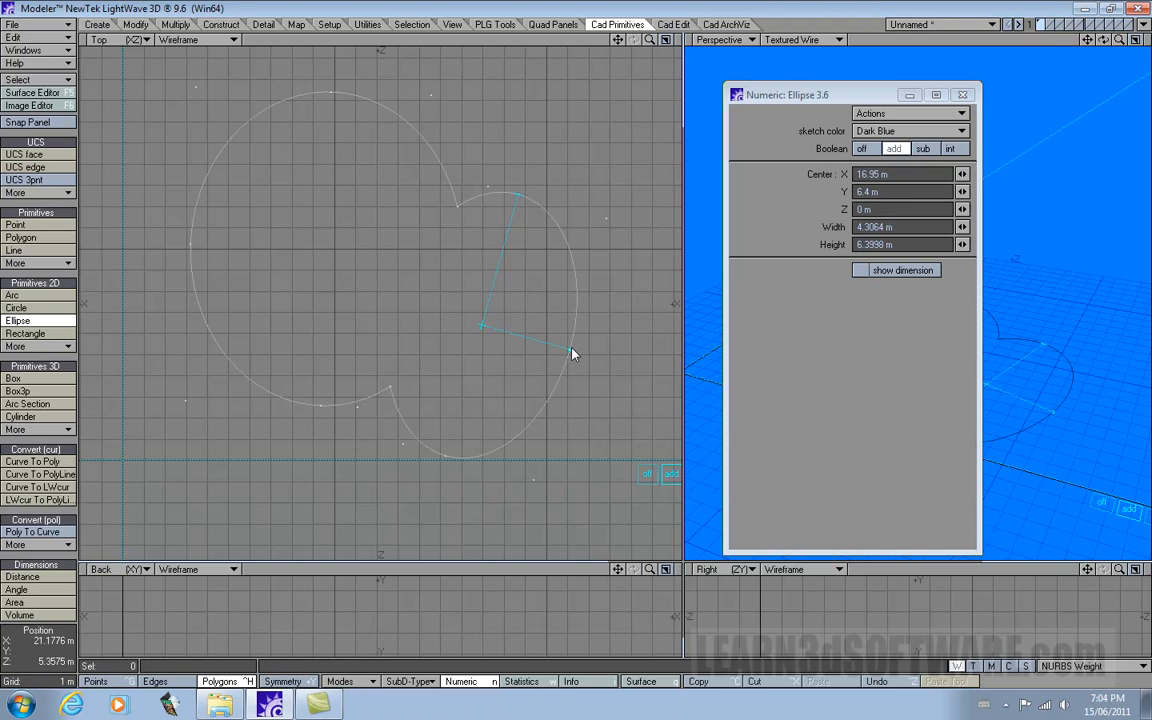
left_click_drag(573, 354, 592, 350)
left_click_drag(510, 197, 506, 250)
left_click_drag(591, 356, 569, 381)
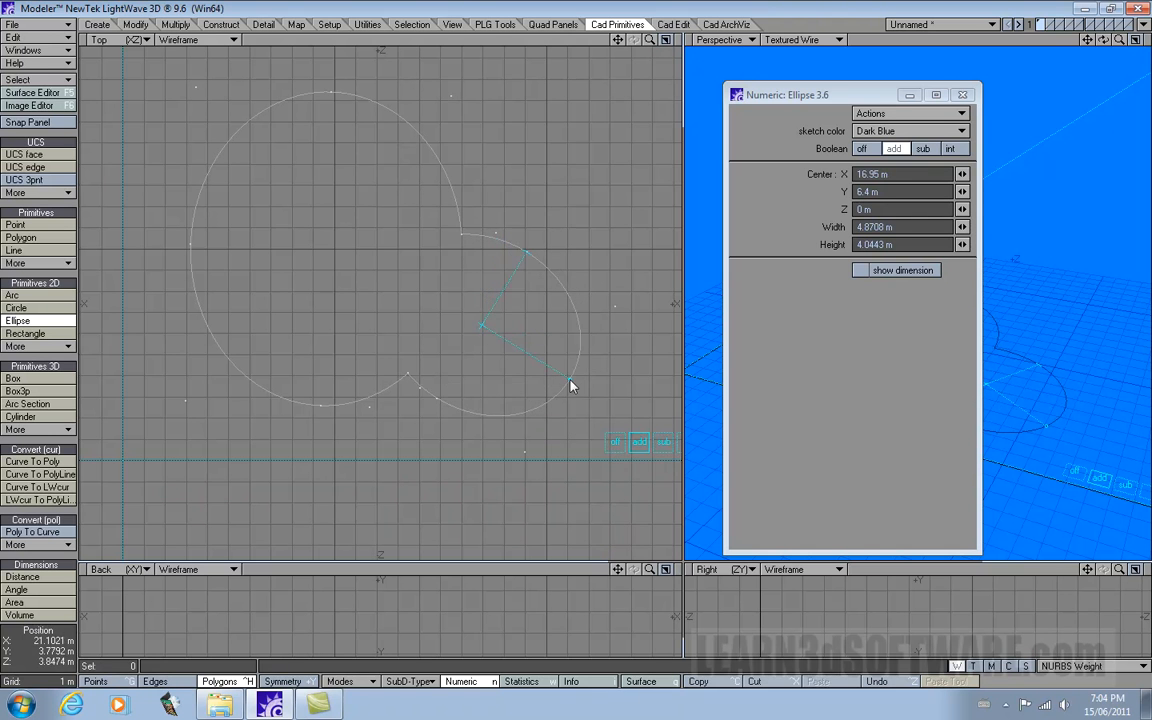
Step: Move the added ellipse's centre to about X 17.2 m, Y 11.35 m, rotate it to a width of about 4.8 m, and finalize it
left_click_drag(484, 329, 492, 222)
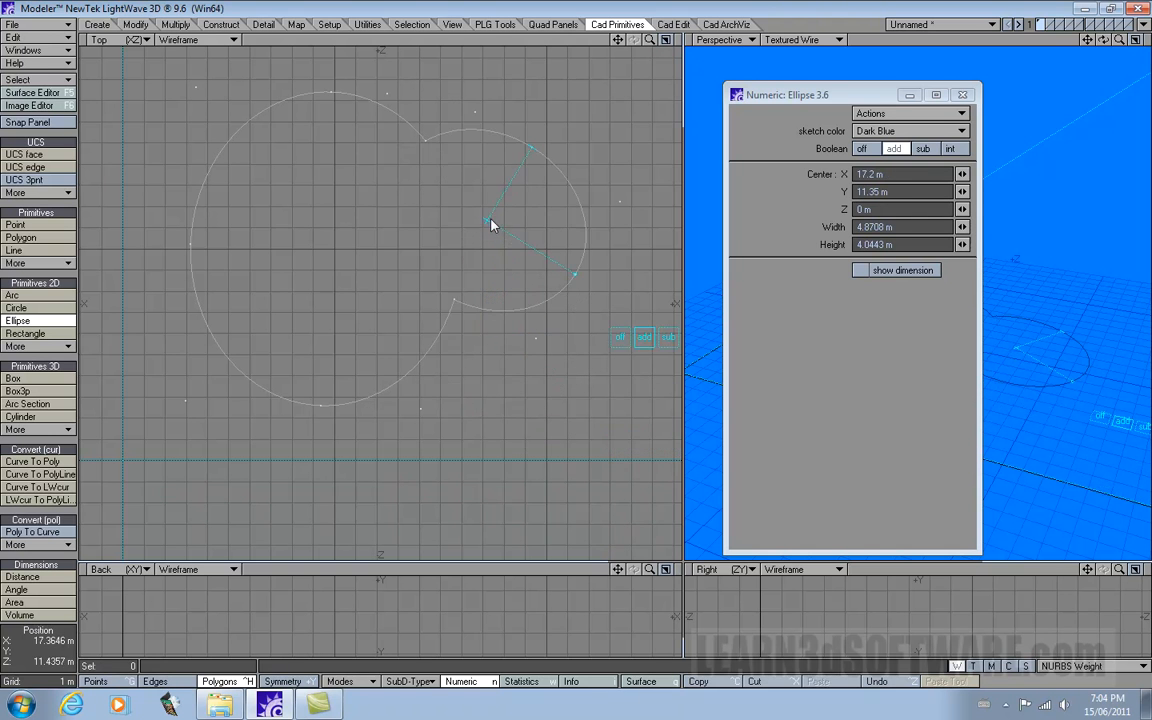
left_click_drag(577, 279, 589, 212)
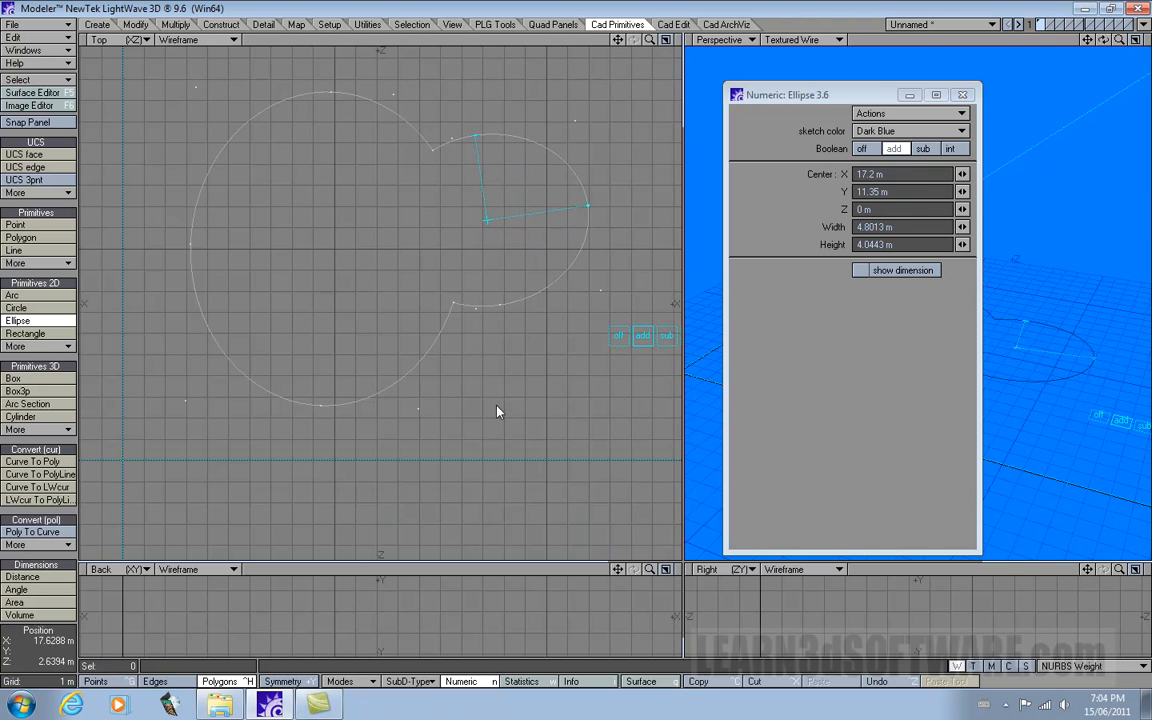
key("Return")
Step: Subtract a narrow tilted ellipse from the shape's lower edge, centred at about X 8.5 m, Y 3.5 m, width about 1.55 m and height about 8.82 m
left_click(922, 148)
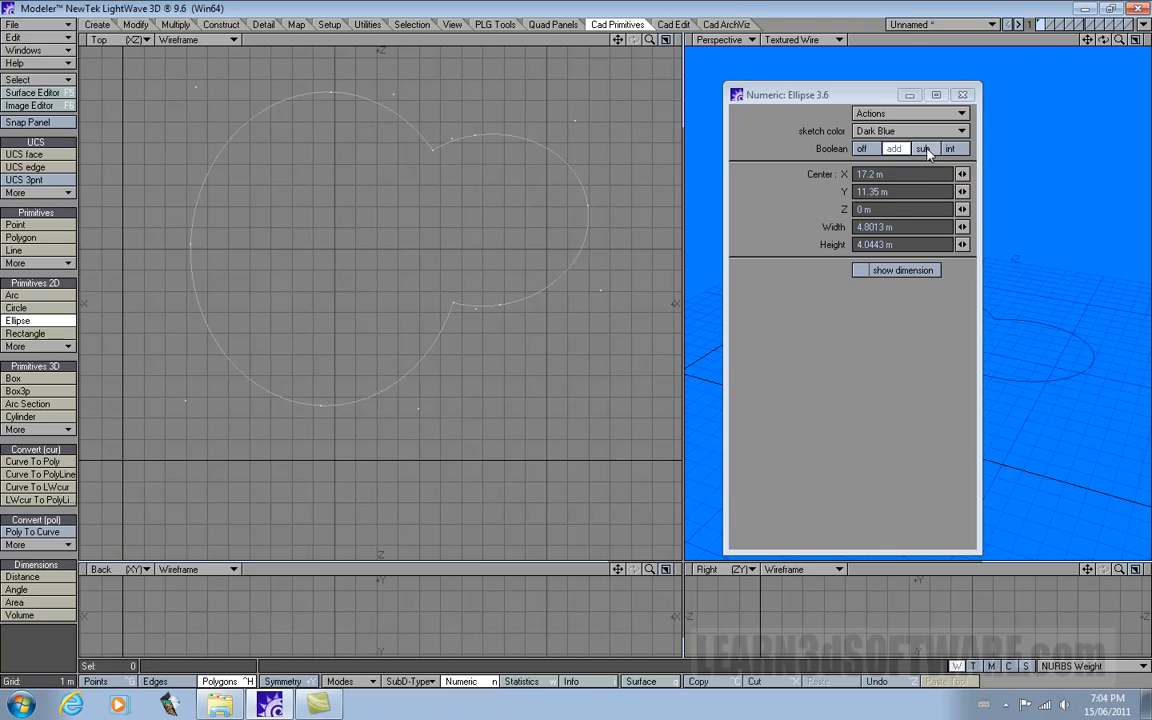
left_click_drag(361, 451, 441, 407)
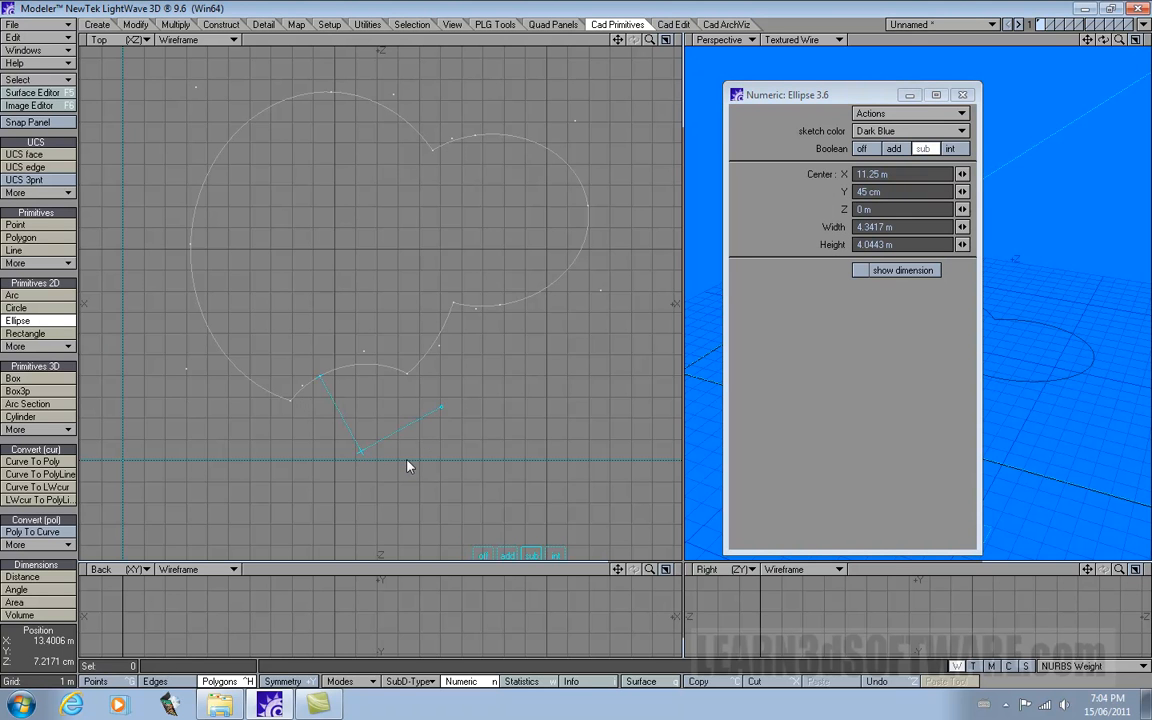
mouse_move(444, 414)
left_mouse_down()
mouse_move(452, 429)
mouse_move(453, 402)
left_mouse_up()
left_click_drag(316, 383, 301, 421)
left_click_drag(390, 371, 340, 423)
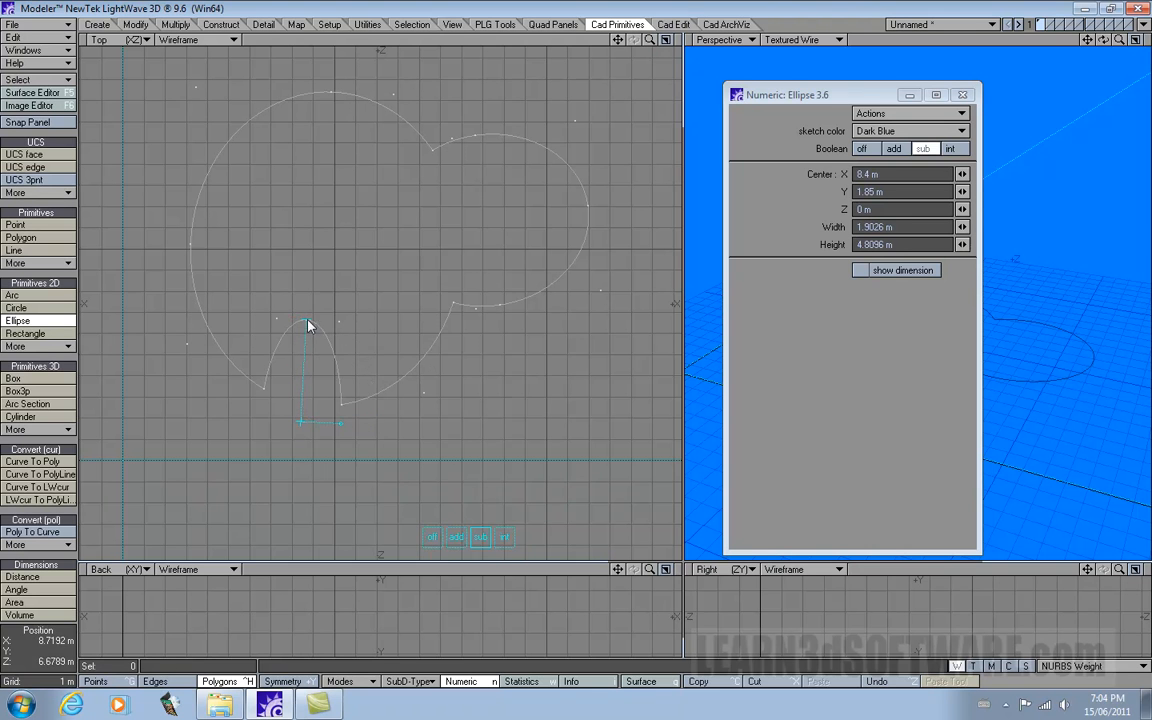
left_click_drag(308, 325, 358, 240)
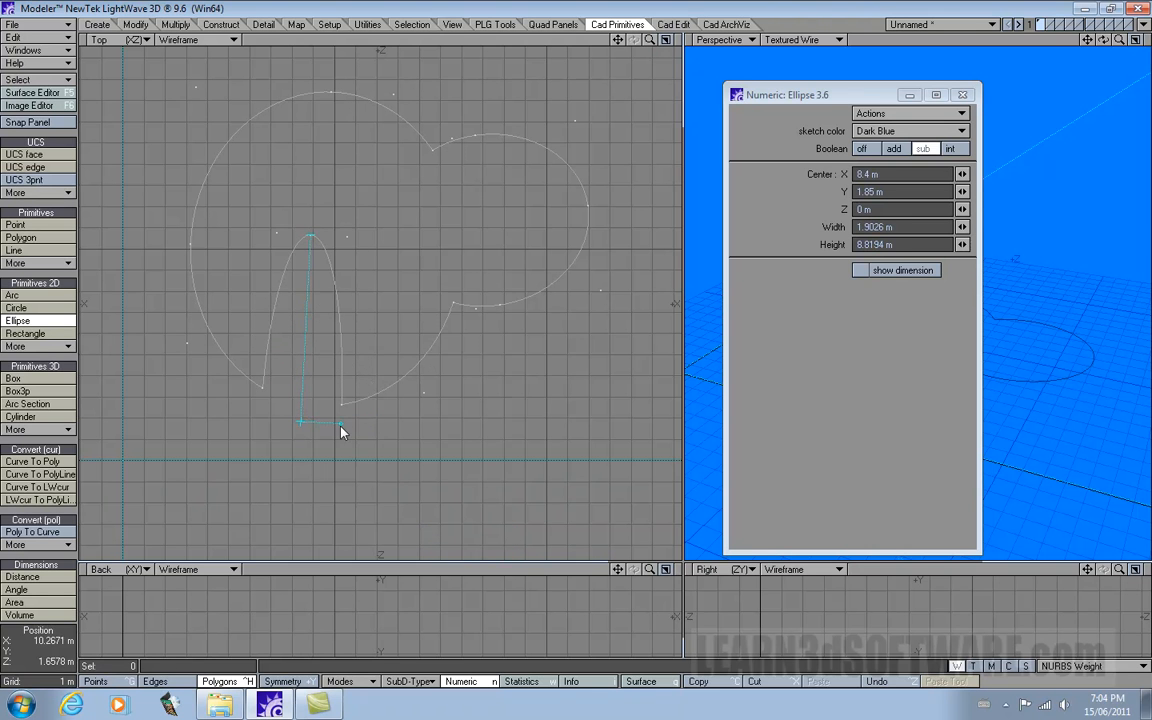
left_click_drag(341, 431, 305, 393)
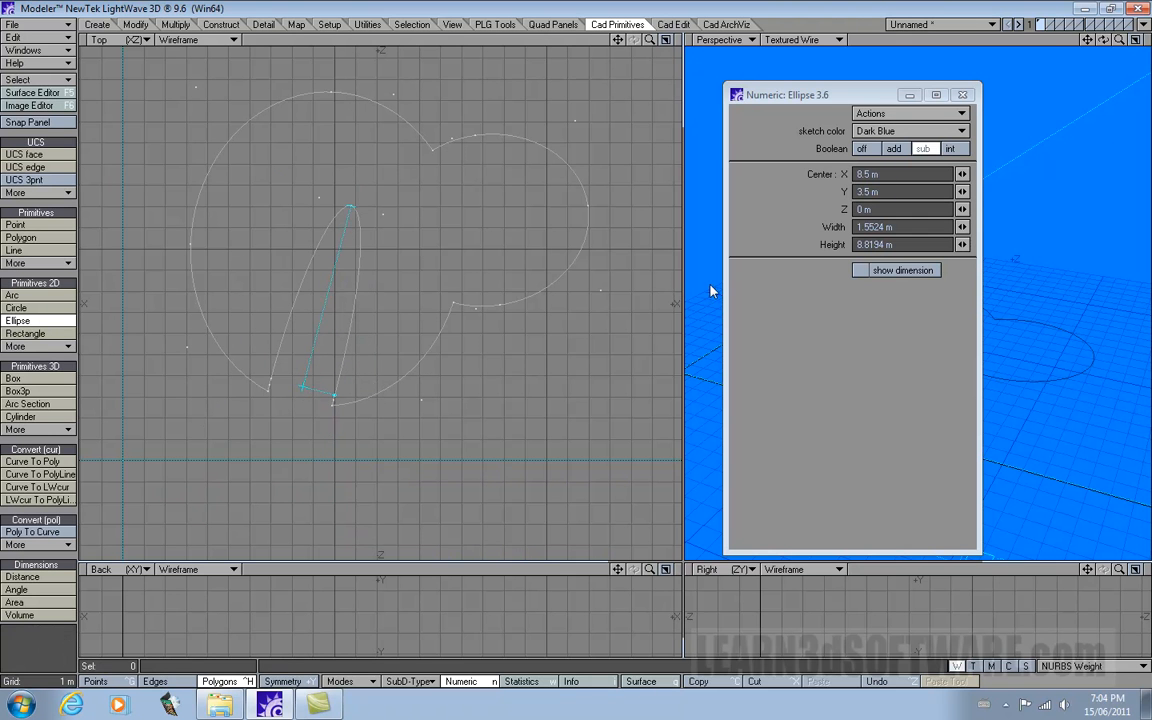
Step: Try the intersect Boolean on the narrow ellipse and set its Boolean mode to off
left_click(952, 148)
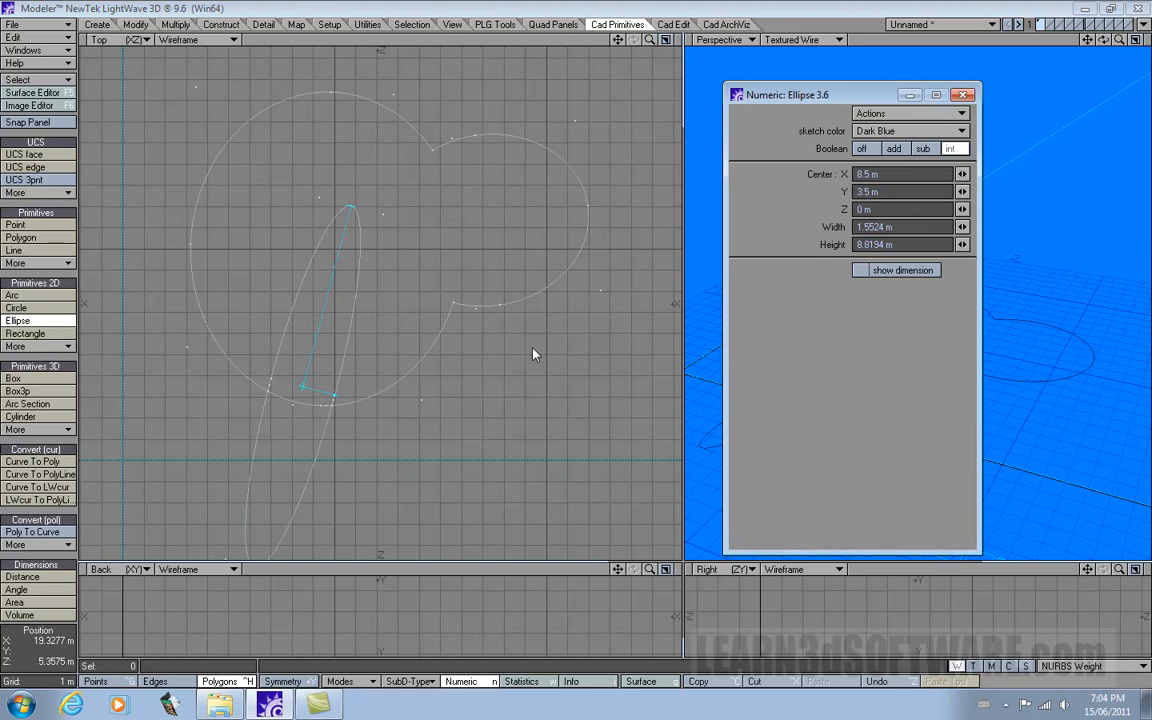
left_click(862, 148)
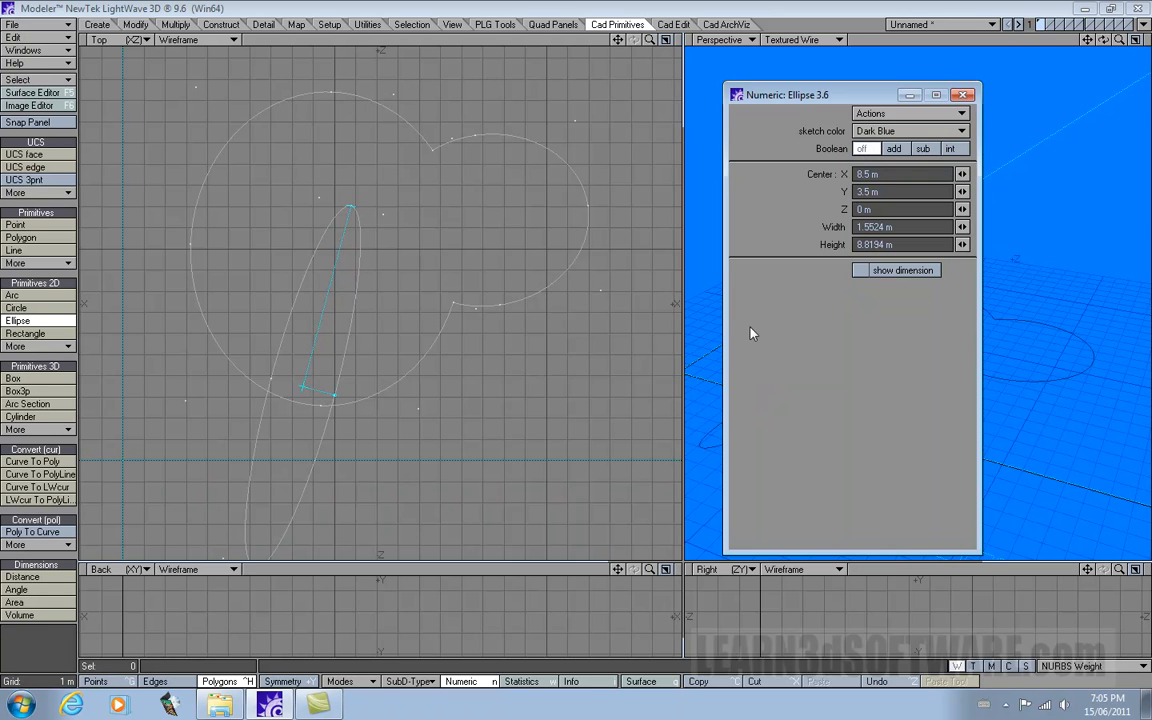
Step: Show the narrow ellipse's dimensions and reshape it to a width of about 3.28 m and a height of about 7.66 m
left_click(860, 272)
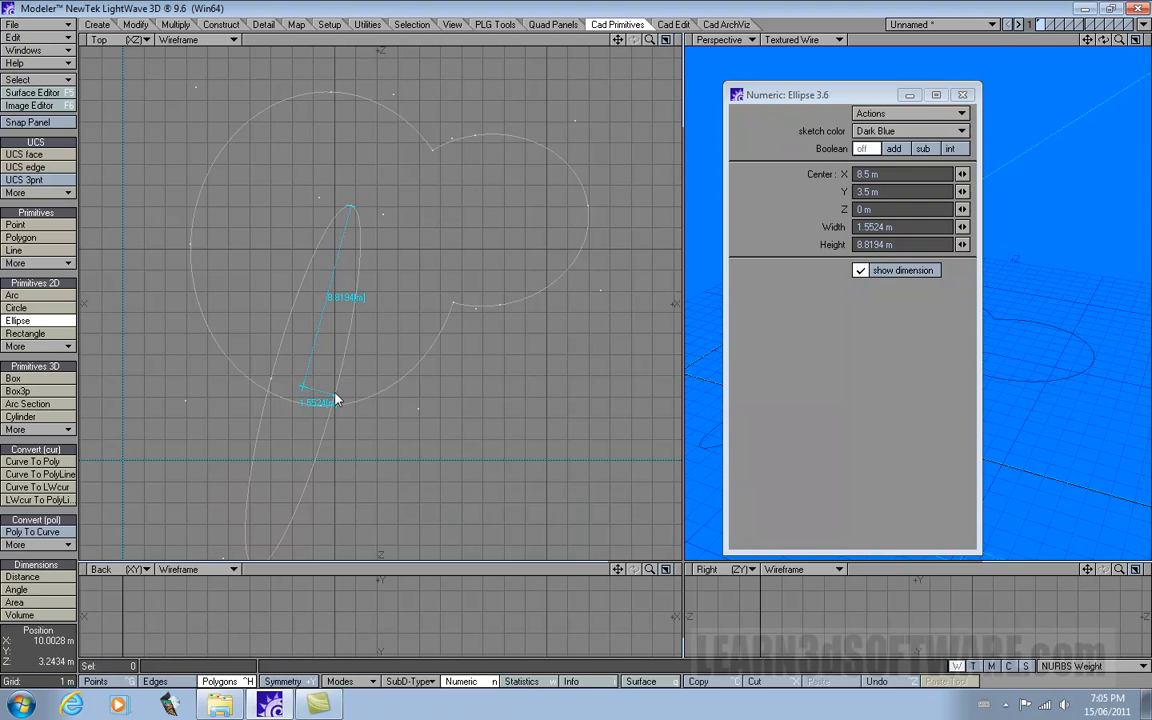
left_click_drag(334, 397, 368, 406)
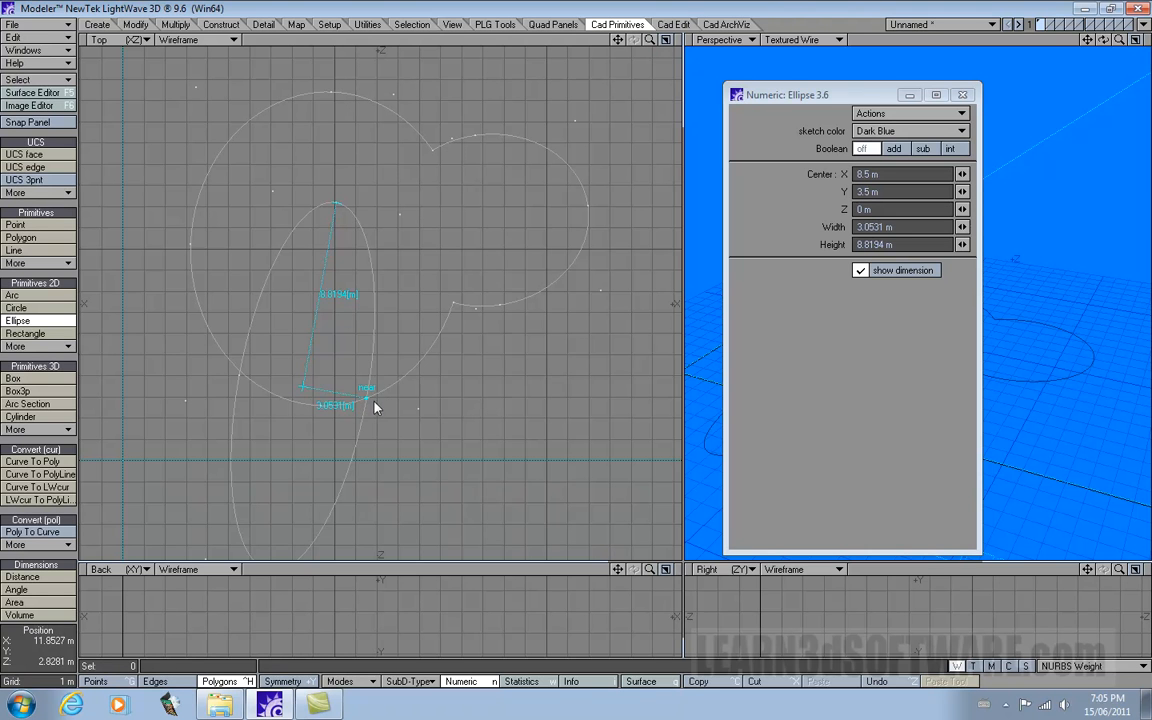
mouse_move(368, 404)
left_mouse_down()
mouse_move(380, 404)
mouse_move(372, 398)
left_mouse_up()
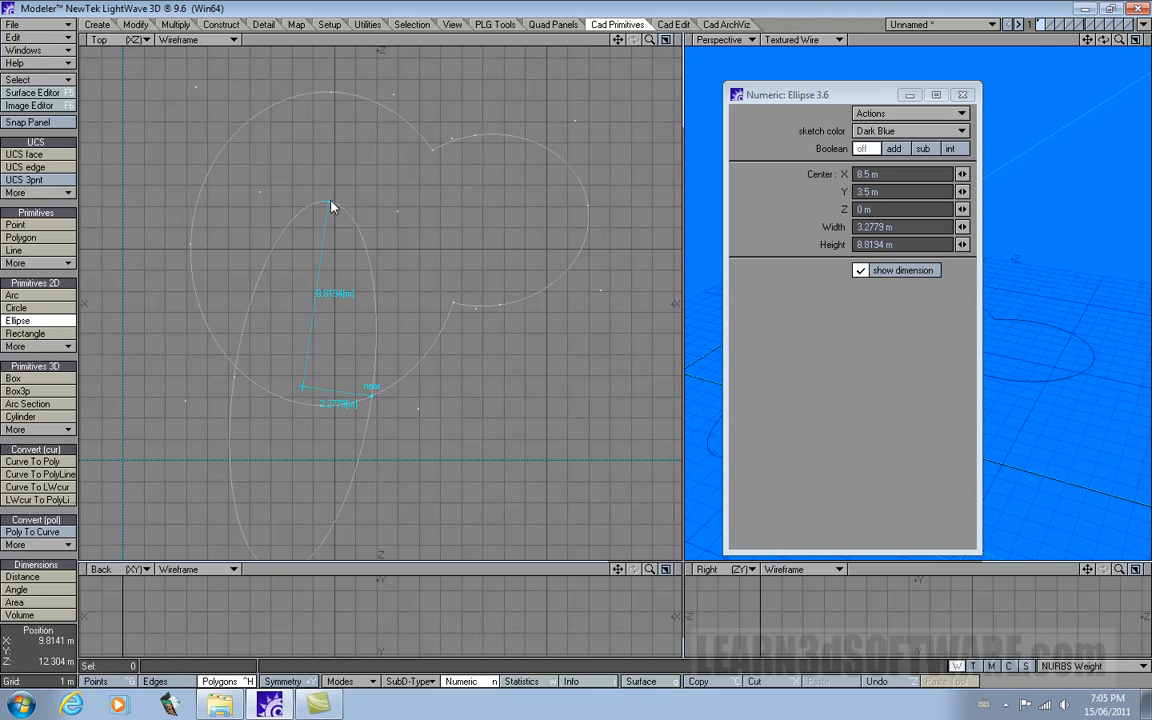
left_click_drag(333, 207, 318, 232)
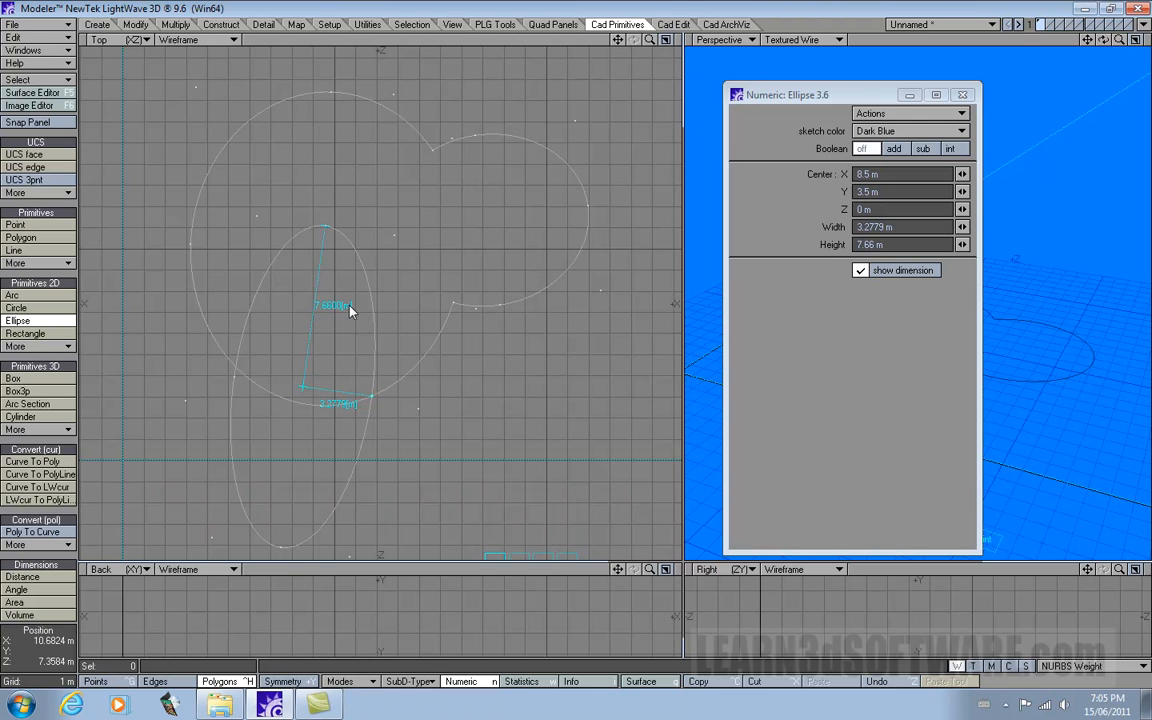
Step: Toggle the ellipse's dimension display off and back on, and finalize the ellipse
left_click(860, 270)
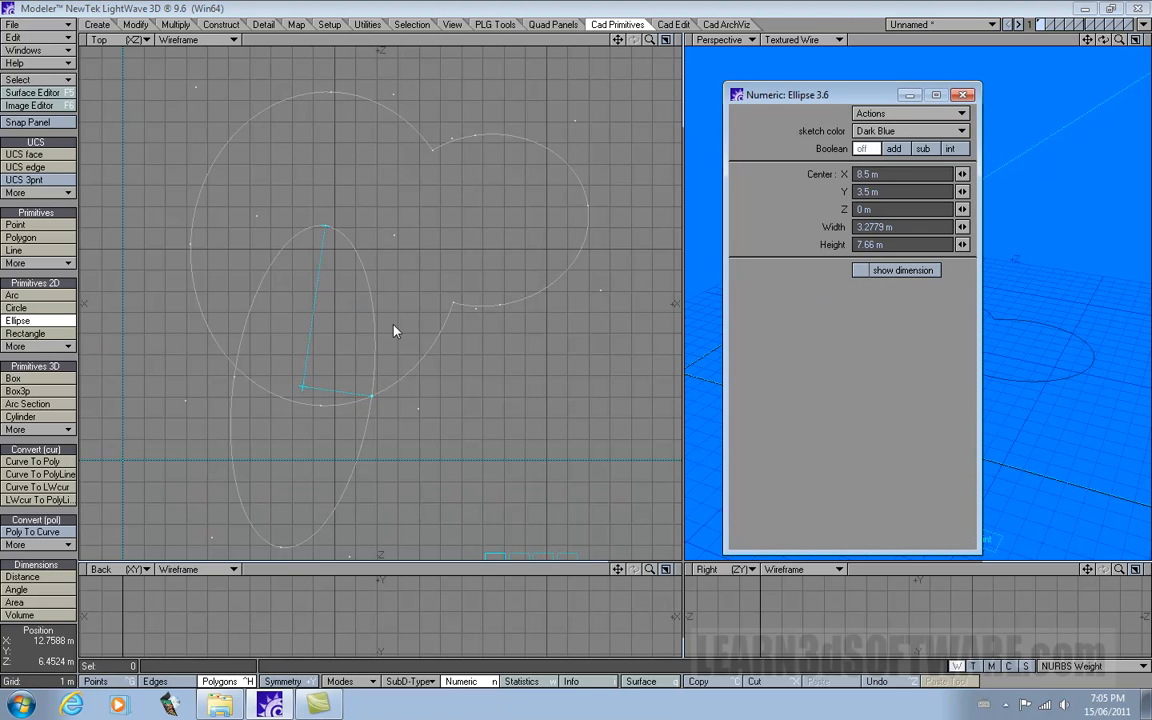
left_click(861, 271)
key("space")
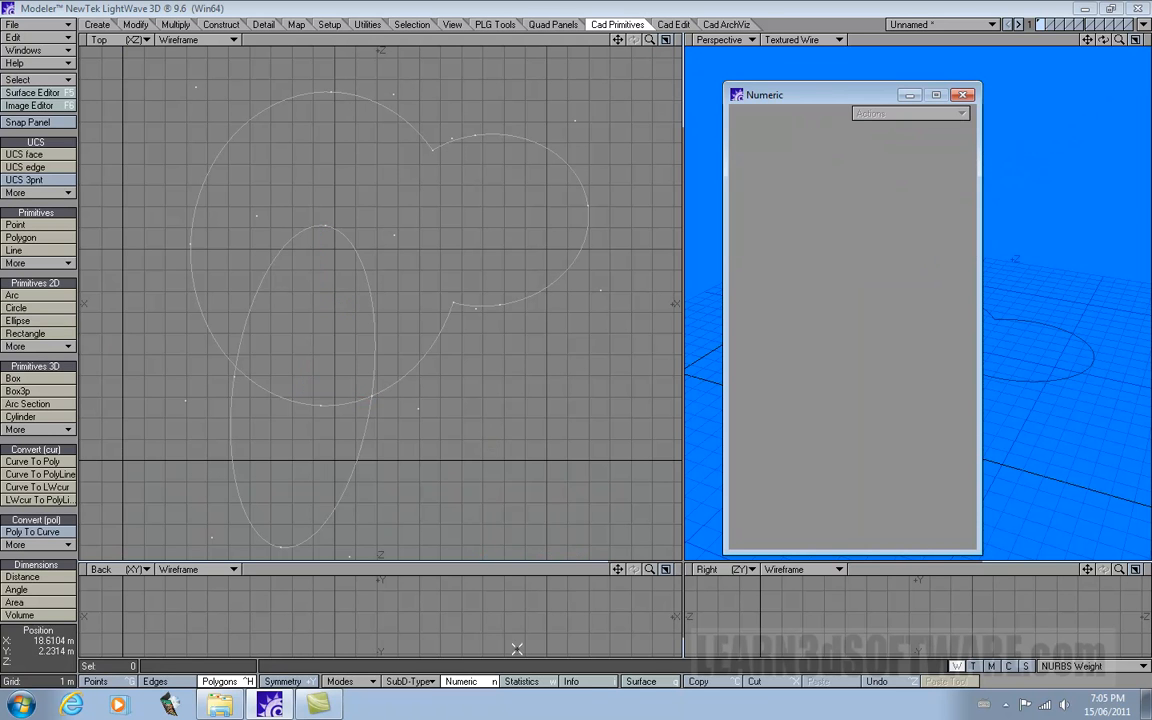